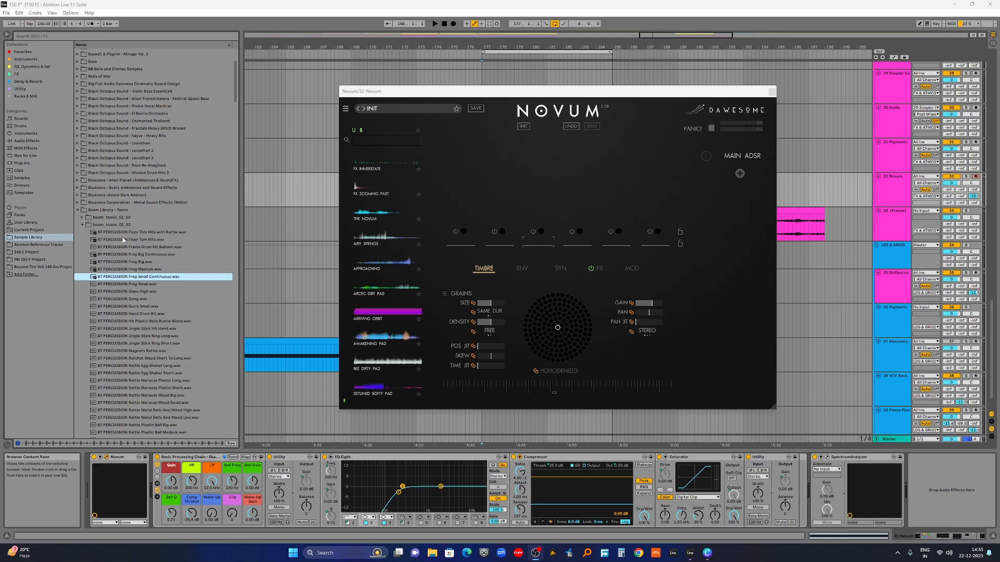
Load the Frog Small Continuous percussion sample into Novum and look through its spectral layers
{"action": "left_click_drag", "start_coordinate": [113, 279], "coordinate": [573, 177]}
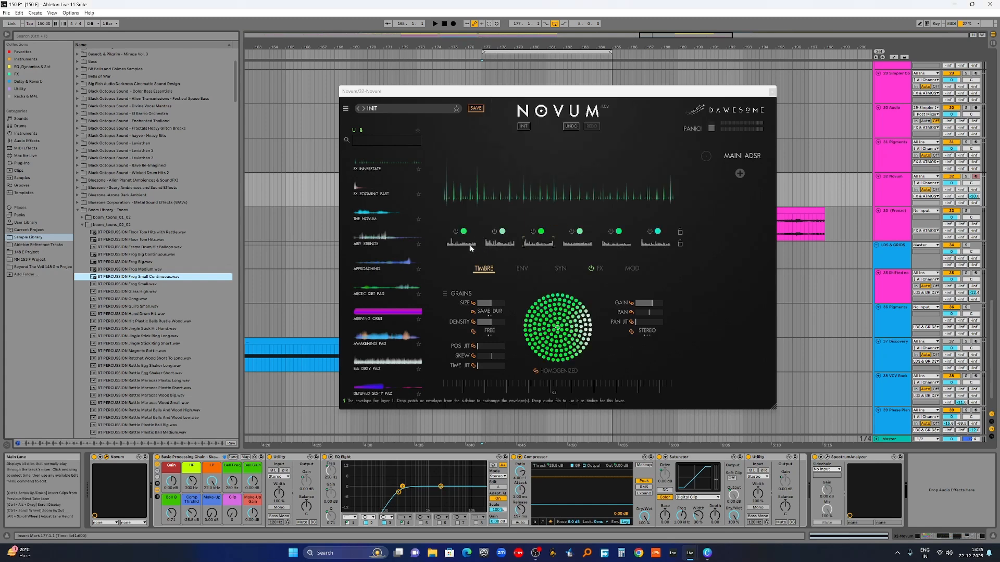
{"action": "left_click", "coordinate": [496, 243]}
{"action": "left_click", "coordinate": [546, 244]}
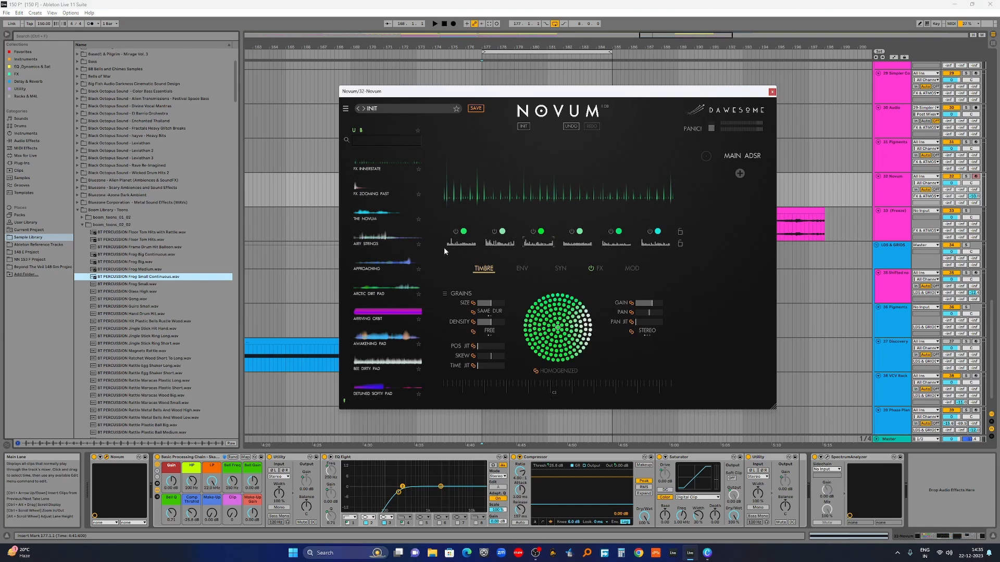
{"action": "left_click", "coordinate": [456, 233]}
{"action": "left_click", "coordinate": [457, 232]}
{"action": "left_click", "coordinate": [499, 241]}
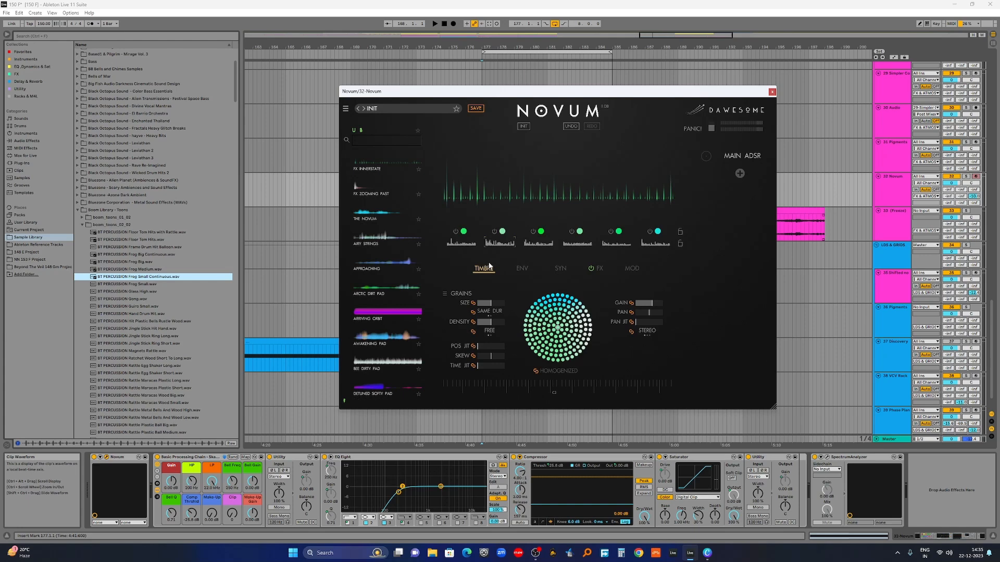
Reset the Comp Thresh macro to 0 dB and lower the Gain macro to about -6.9 dB in the Basic Processing Chain
{"action": "double_click", "coordinate": [191, 513]}
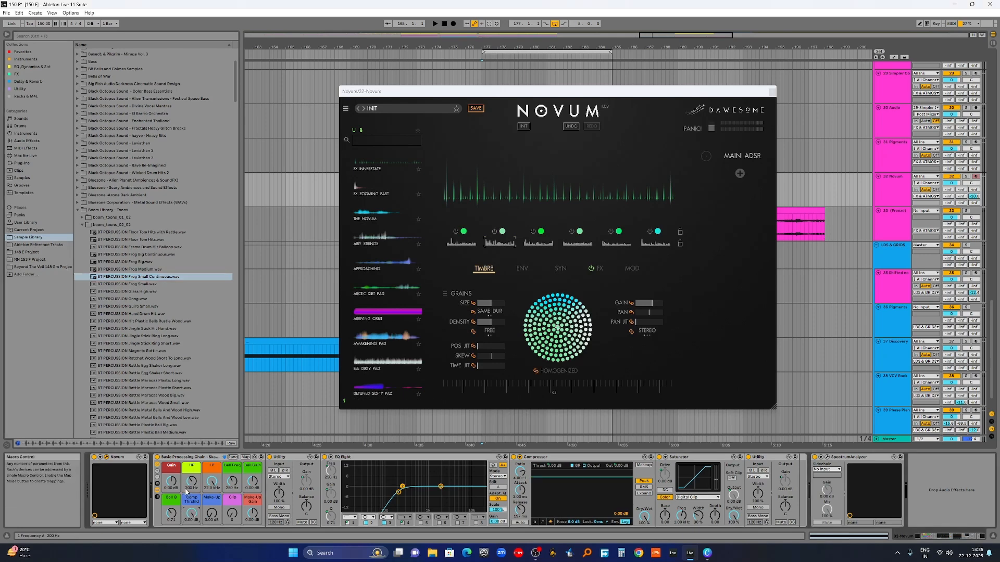
{"action": "left_click_drag", "start_coordinate": [170, 481], "coordinate": [170, 489]}
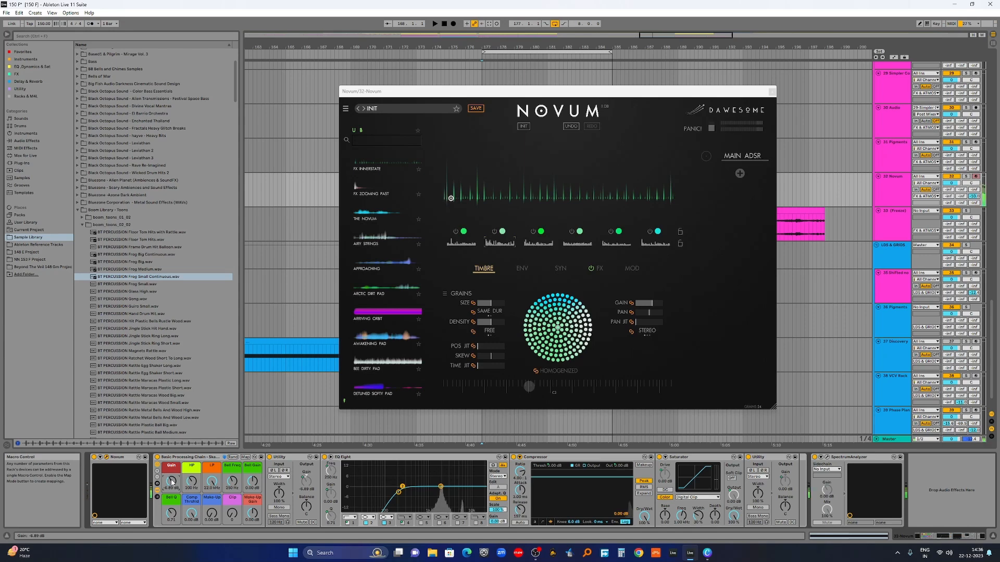
Set the emitter's envelope playback speed to x8 for all layers
{"action": "left_click", "coordinate": [496, 303]}
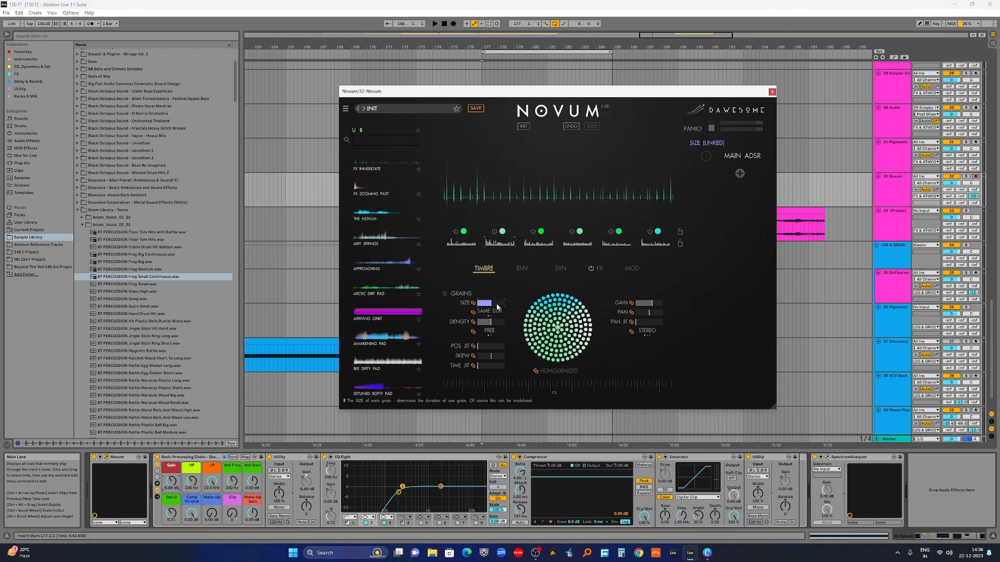
{"action": "left_click", "coordinate": [518, 266]}
{"action": "left_click", "coordinate": [560, 269]}
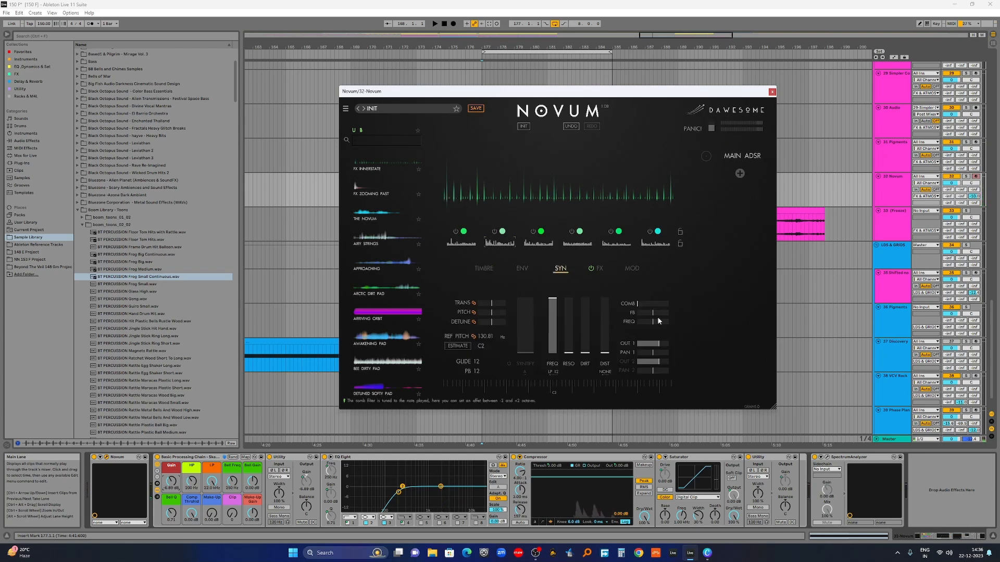
{"action": "left_click", "coordinate": [522, 270]}
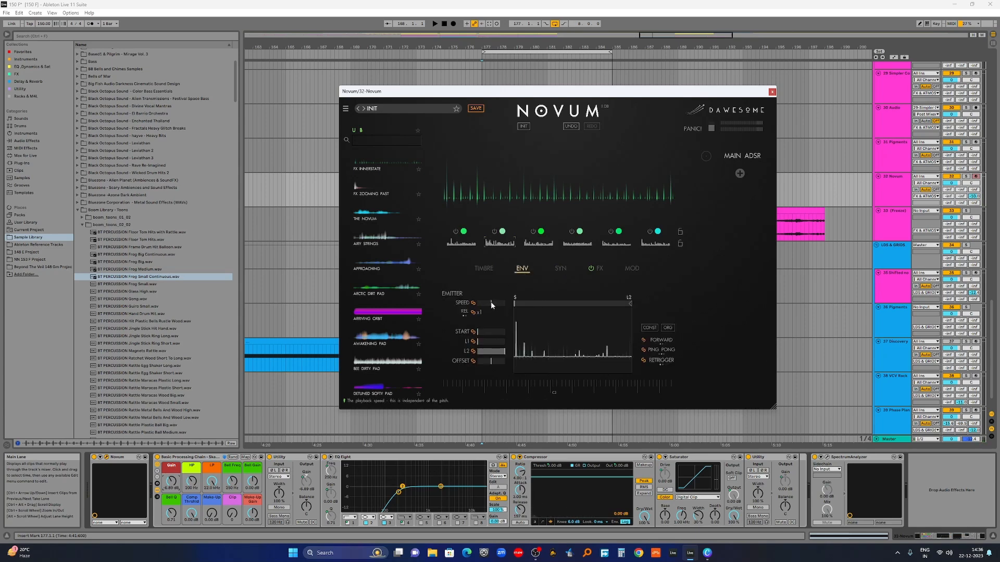
{"action": "left_click", "coordinate": [491, 304]}
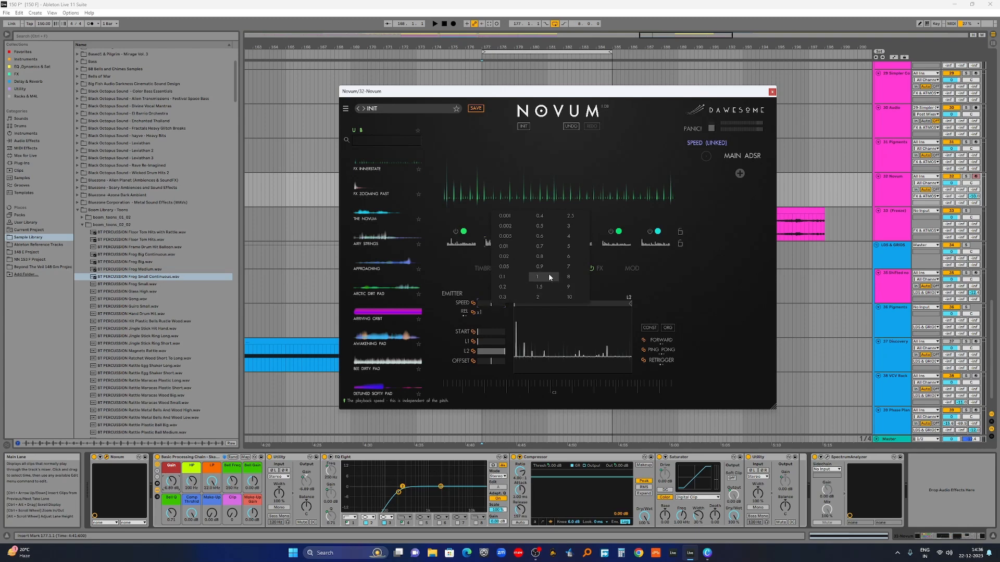
{"action": "left_click", "coordinate": [480, 307]}
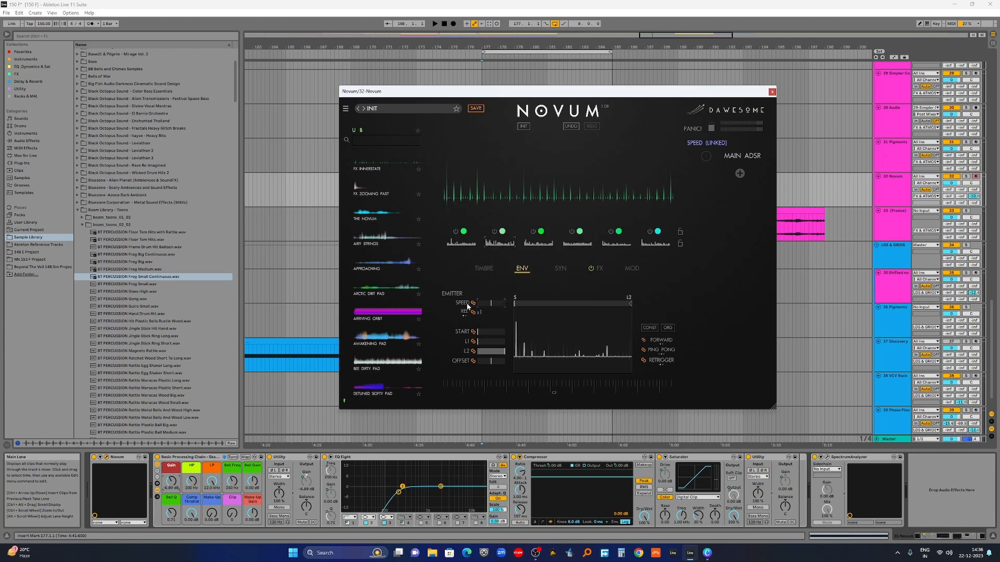
{"action": "left_click", "coordinate": [495, 305]}
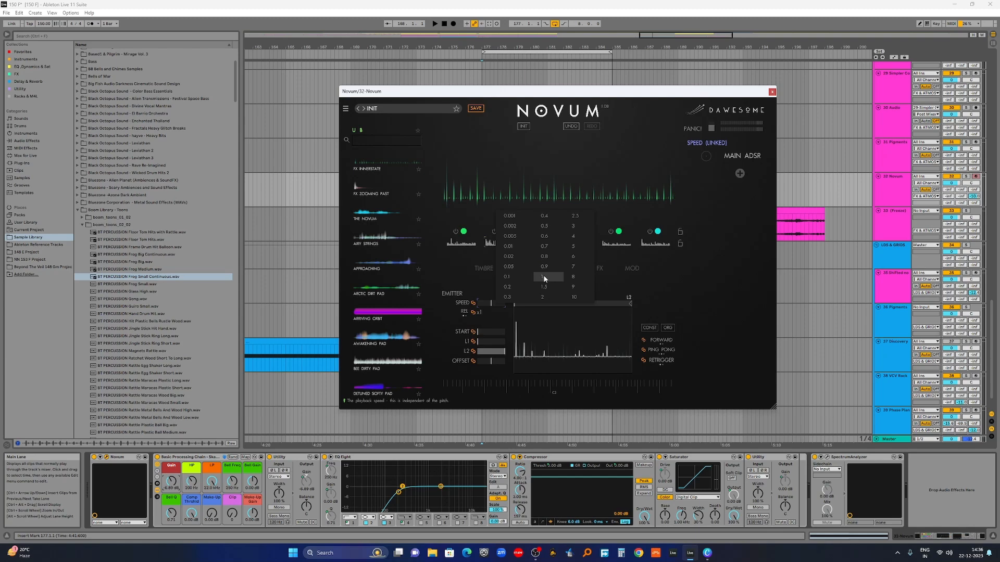
{"action": "left_click", "coordinate": [582, 278]}
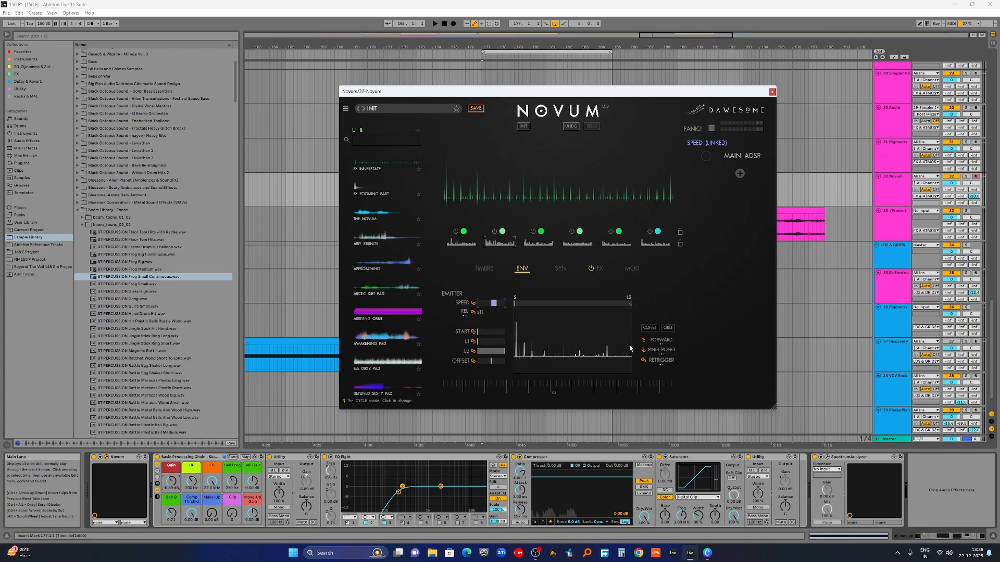
Try the One Shot and Cycle modes on the emitter, returning it to Ping Pong
{"action": "left_click", "coordinate": [667, 351]}
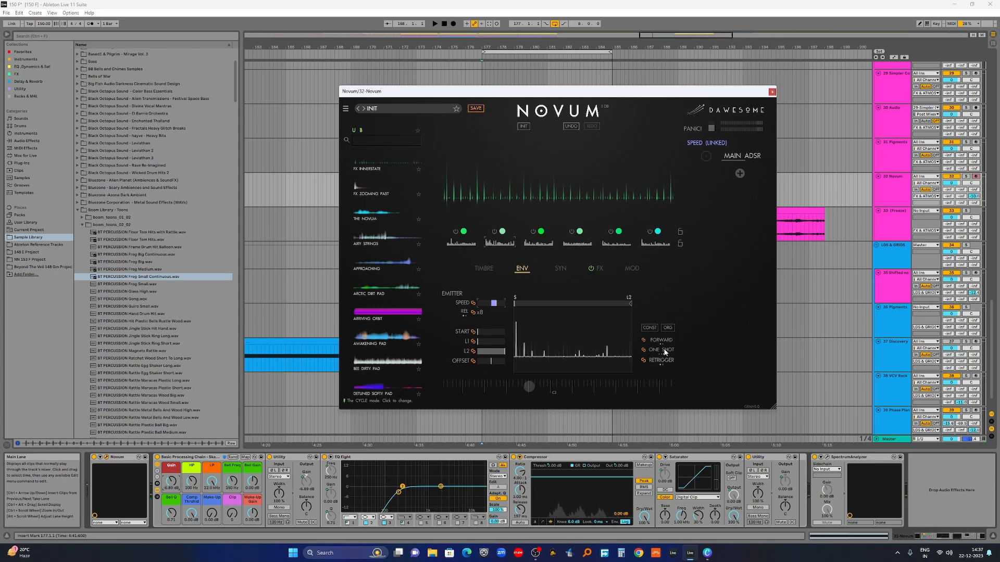
{"action": "left_click", "coordinate": [665, 353]}
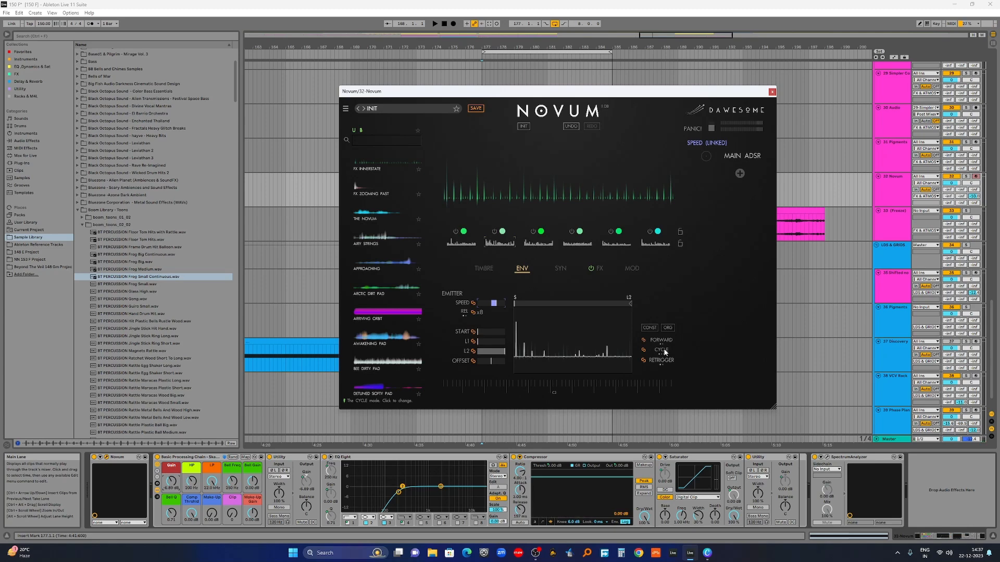
{"action": "left_click", "coordinate": [665, 353]}
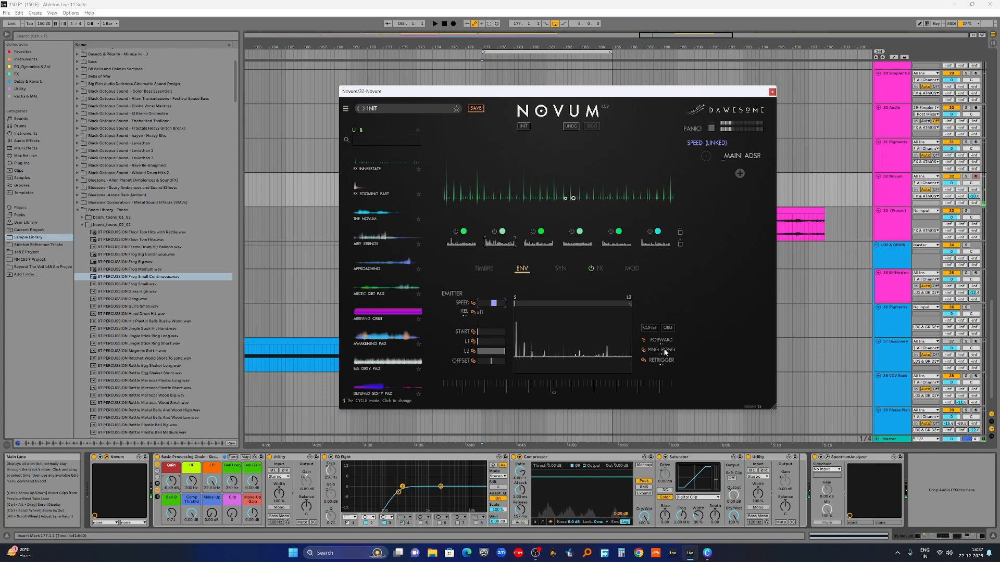
Raise the grain density to its maximum and try a larger grain size
{"action": "left_click", "coordinate": [563, 269]}
{"action": "left_click", "coordinate": [484, 269]}
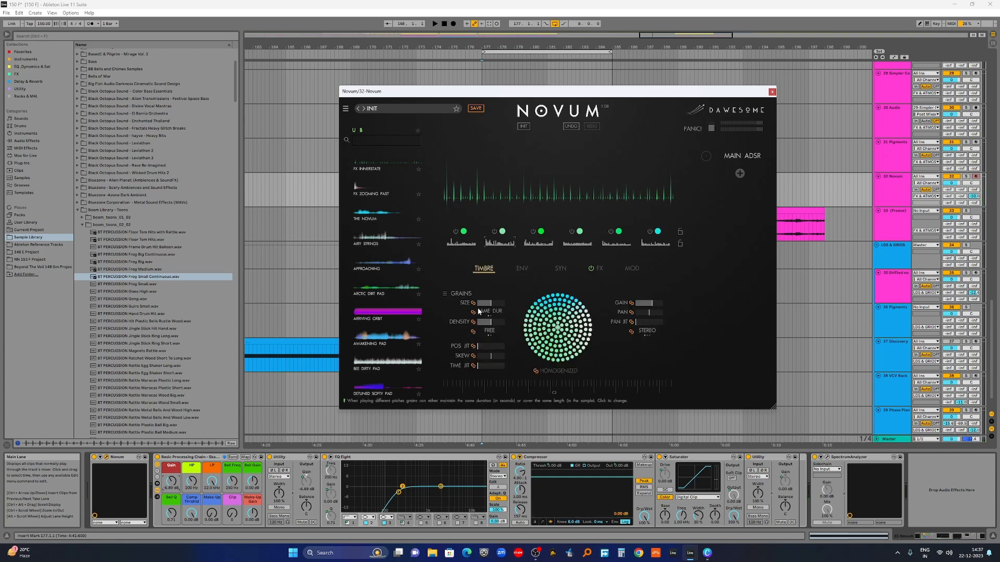
{"action": "left_click_drag", "start_coordinate": [485, 322], "coordinate": [541, 327]}
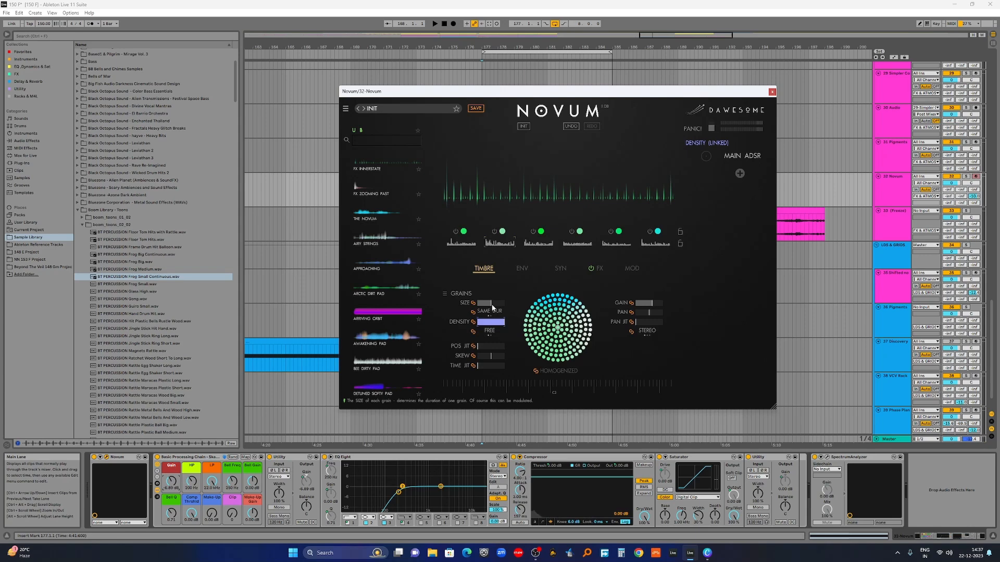
{"action": "left_click_drag", "start_coordinate": [492, 304], "coordinate": [511, 311]}
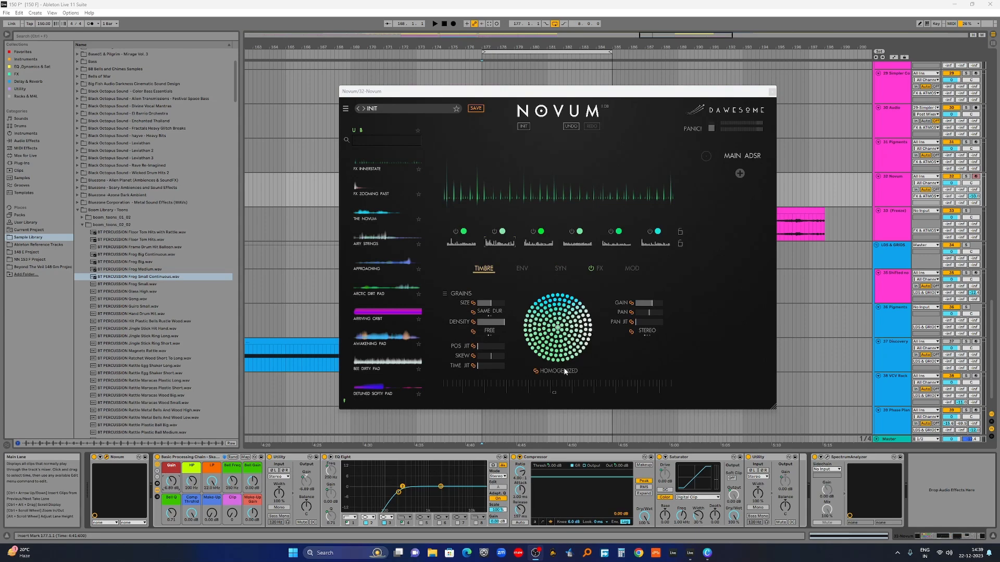
Raise the Syntify amount in the synthesis settings to about one third
{"action": "left_click", "coordinate": [560, 268]}
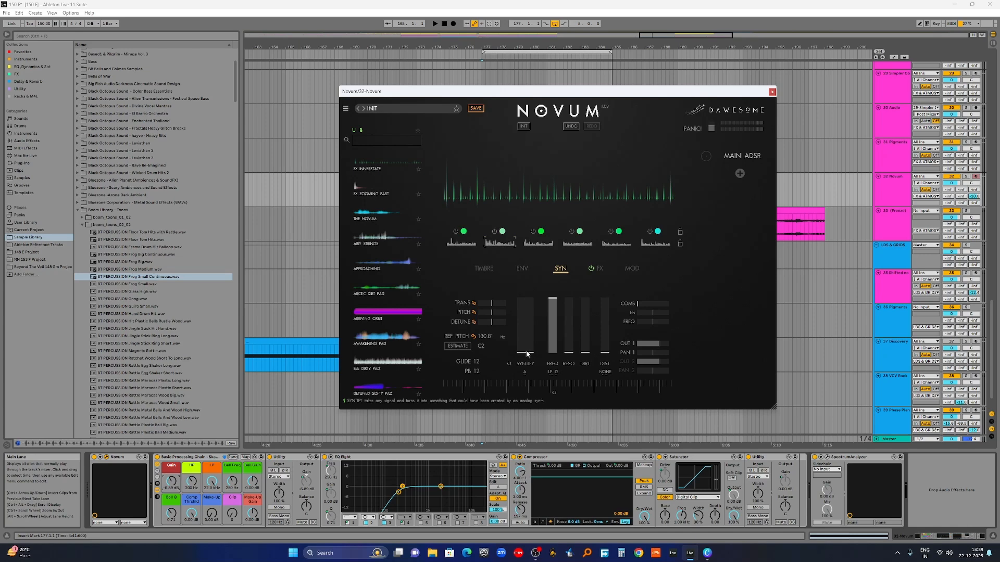
{"action": "left_click_drag", "start_coordinate": [527, 354], "coordinate": [530, 323]}
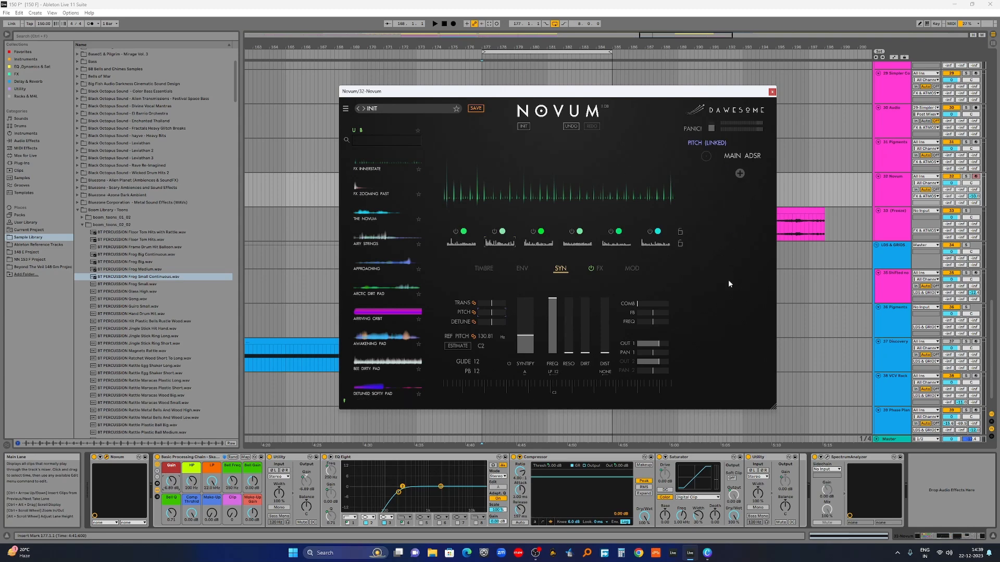
Add an LFO modulator synced at 1/8 and apply it to the linked pitch with a small positive amount
{"action": "left_click", "coordinate": [740, 173]}
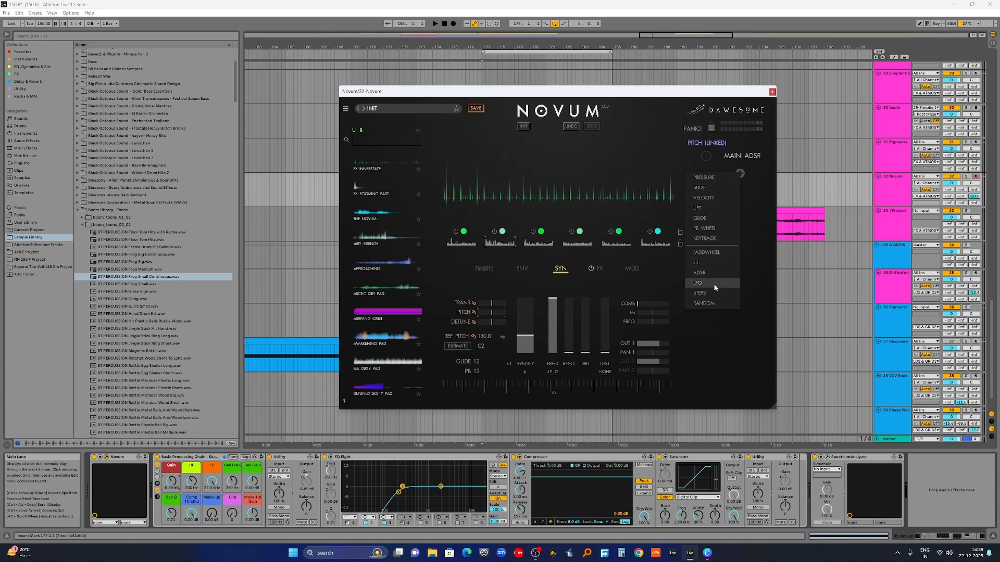
{"action": "left_click", "coordinate": [708, 283]}
{"action": "left_click", "coordinate": [735, 174]}
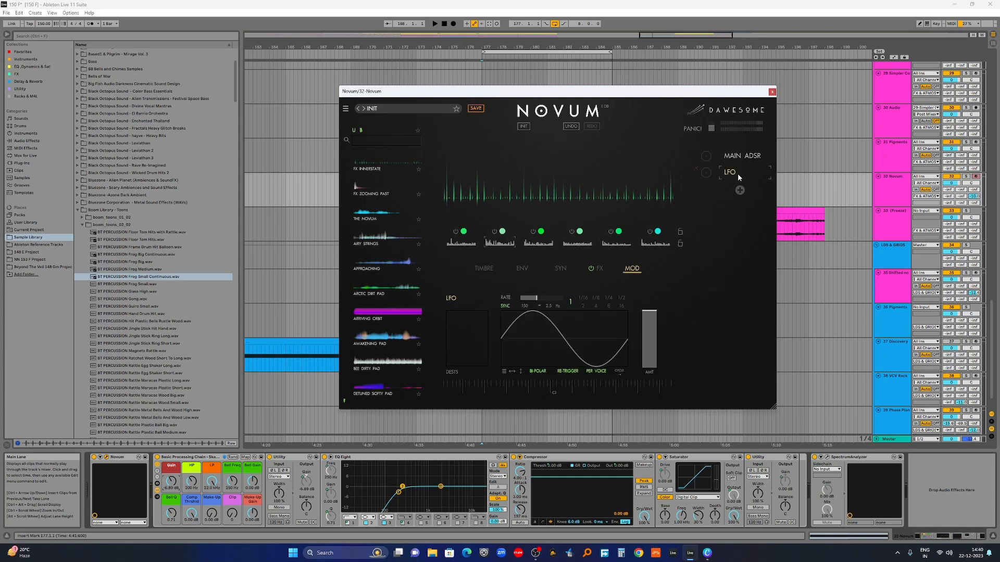
{"action": "left_click", "coordinate": [595, 298]}
{"action": "left_click", "coordinate": [539, 372]}
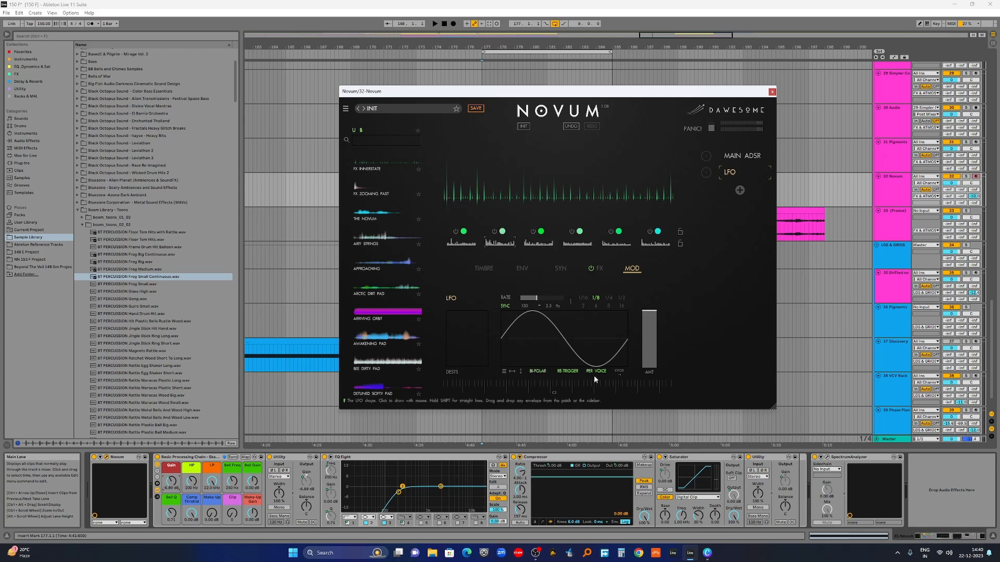
{"action": "left_click", "coordinate": [560, 268]}
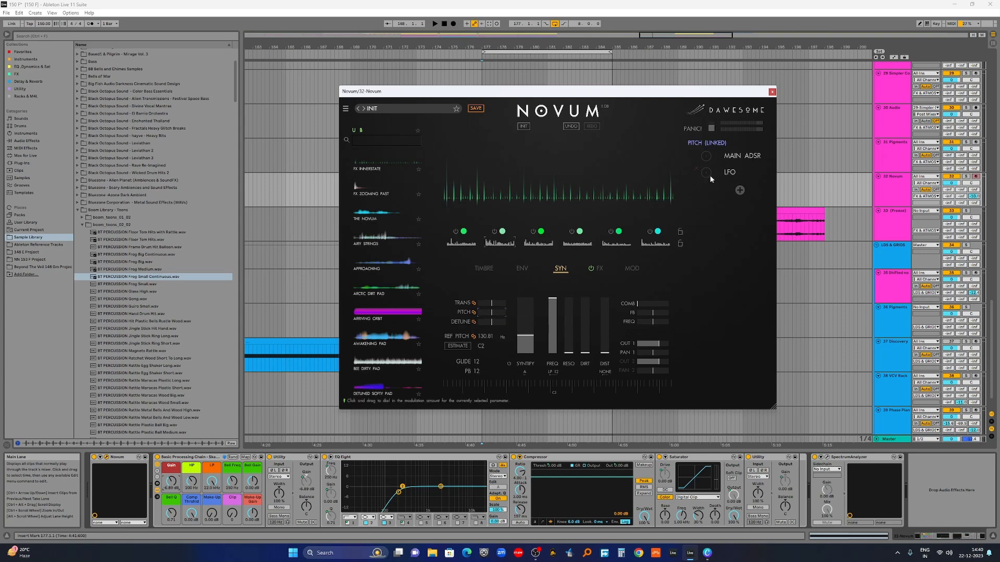
{"action": "left_click_drag", "start_coordinate": [709, 175], "coordinate": [710, 163]}
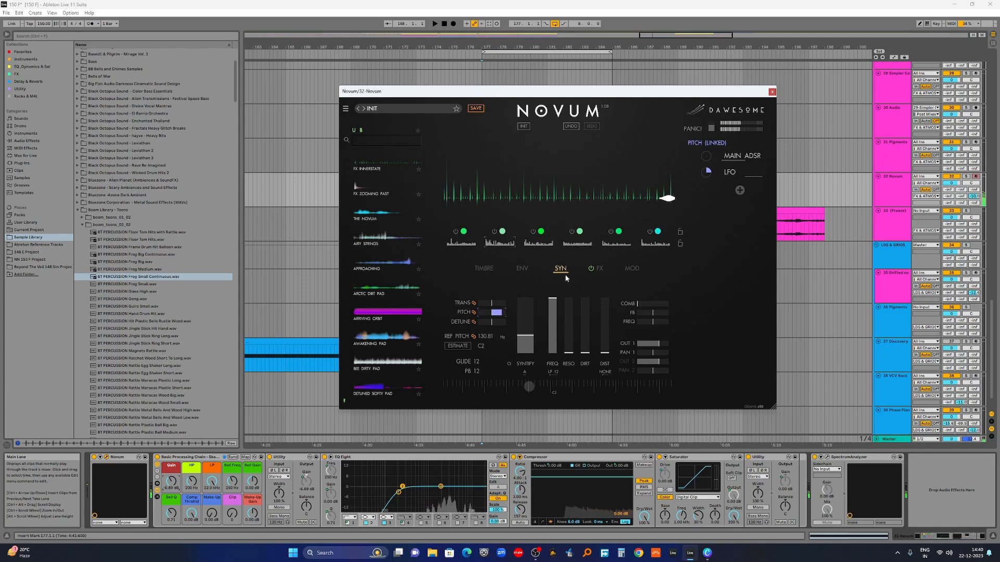
Lower the linked transposition and bring the low-pass filter frequency down slightly
{"action": "left_click_drag", "start_coordinate": [492, 302], "coordinate": [473, 305]}
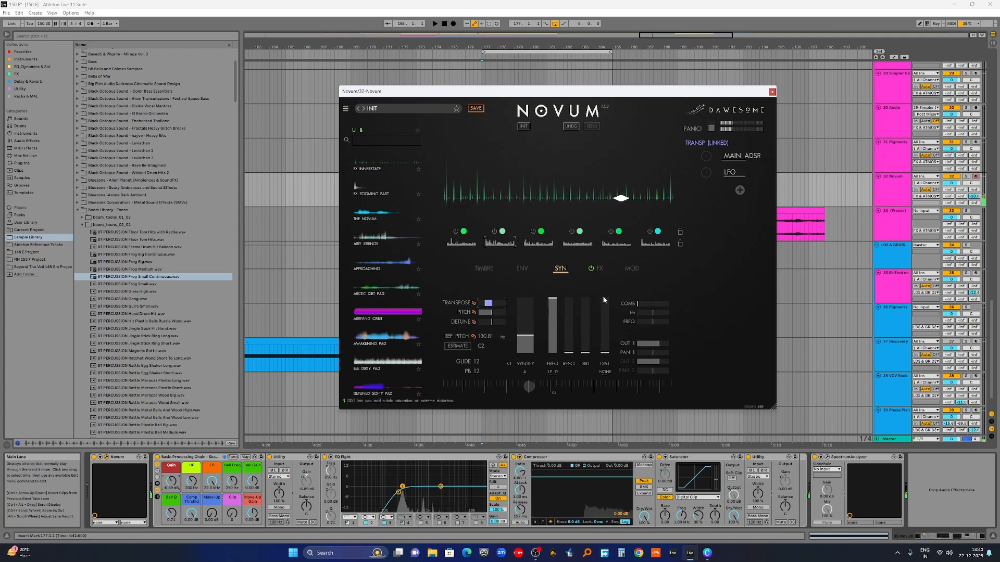
{"action": "left_click_drag", "start_coordinate": [552, 311], "coordinate": [554, 322]}
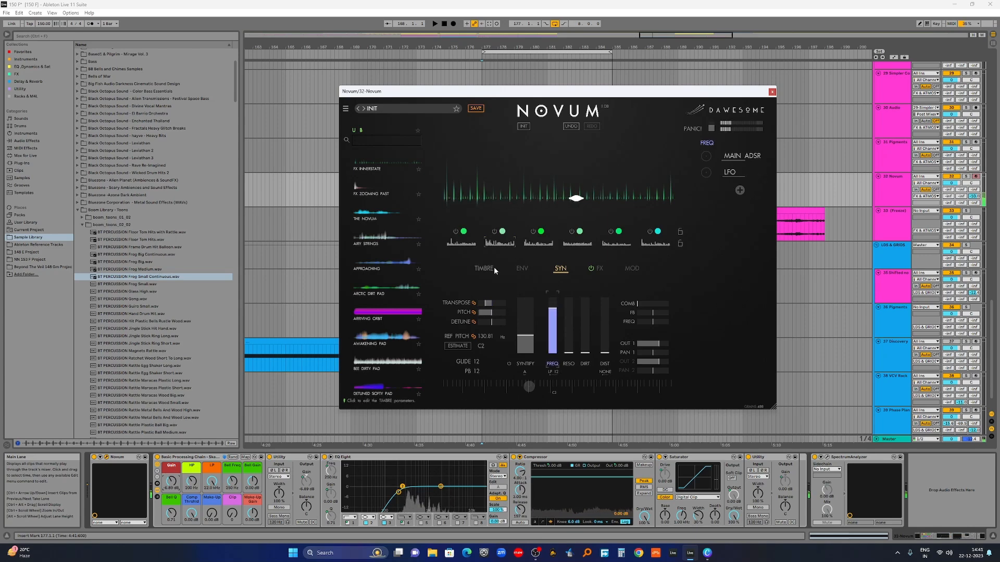
{"action": "left_click", "coordinate": [492, 268]}
{"action": "left_click", "coordinate": [520, 268]}
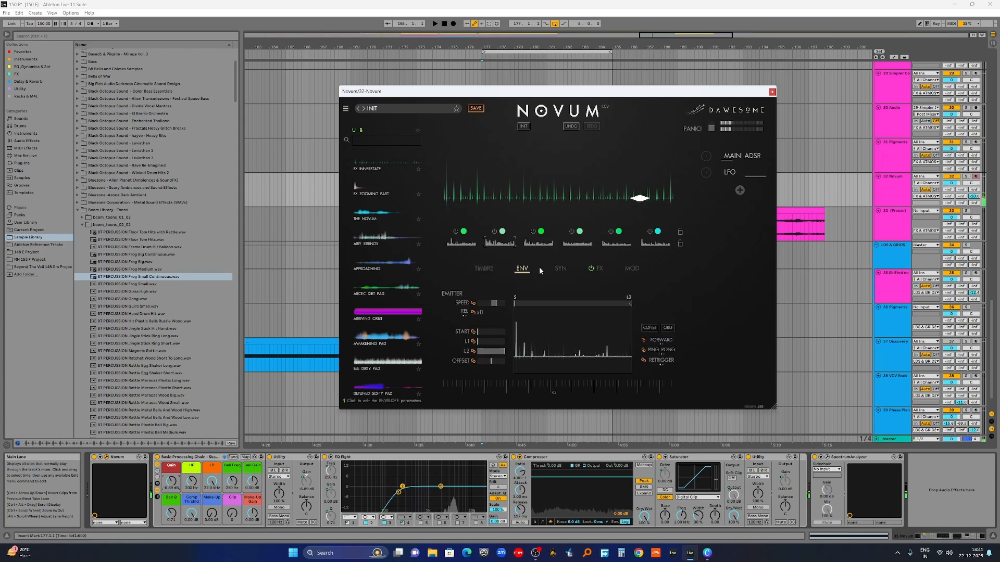
{"action": "left_click", "coordinate": [560, 268]}
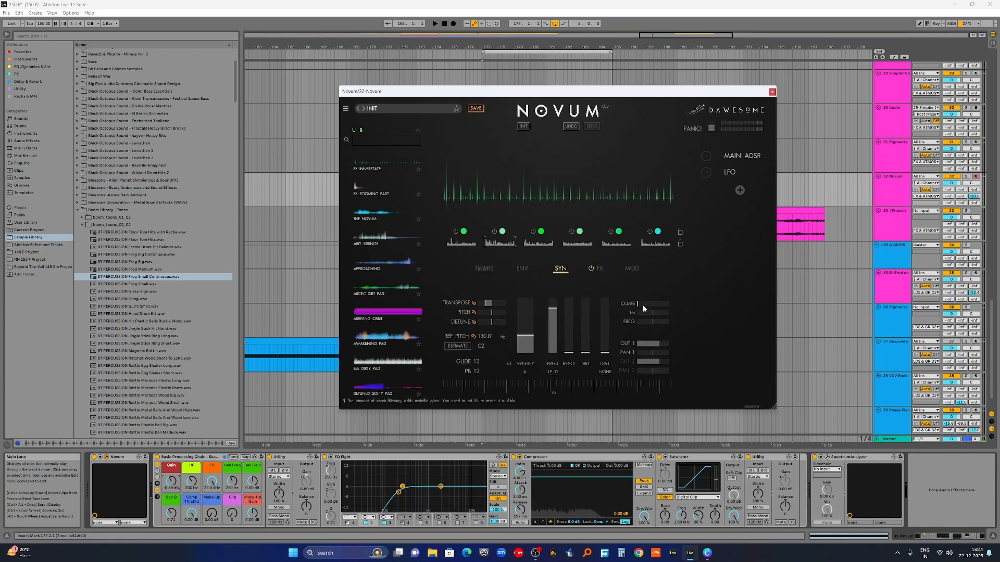
Raise the comb filter amount to about half and lower its frequency offset to the minimum
{"action": "left_click_drag", "start_coordinate": [639, 302], "coordinate": [658, 307]}
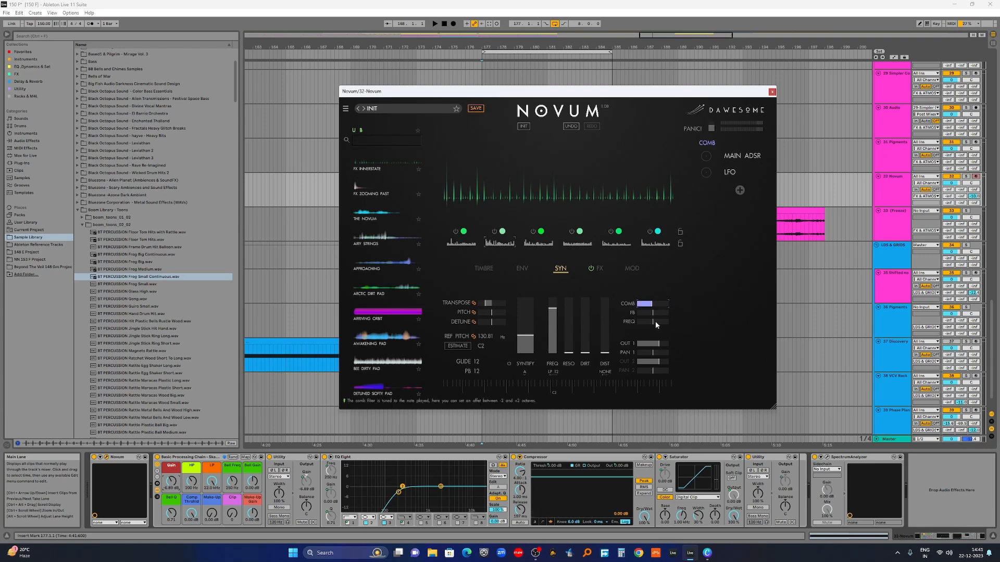
{"action": "left_click_drag", "start_coordinate": [613, 95], "coordinate": [559, 87]}
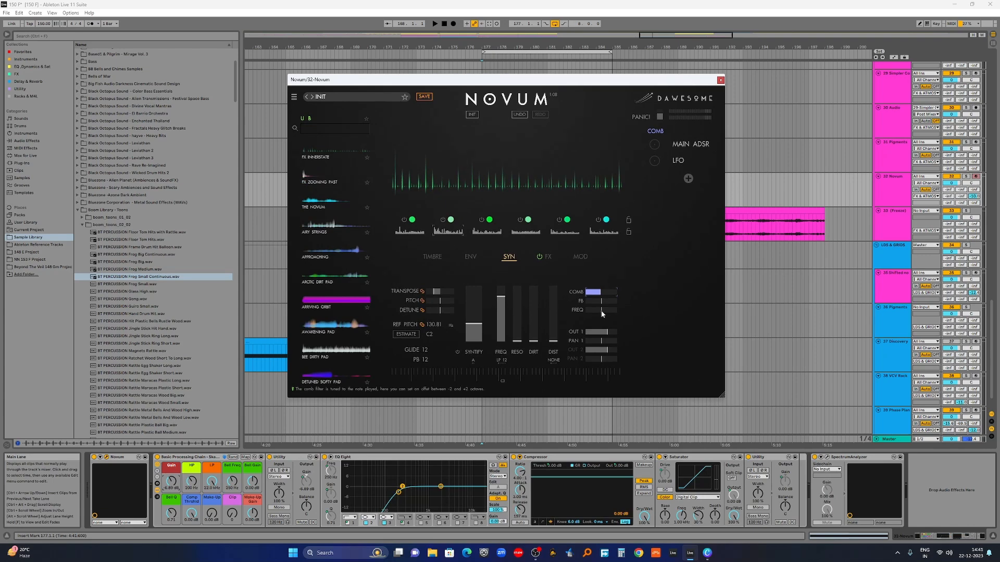
{"action": "left_click_drag", "start_coordinate": [601, 310], "coordinate": [499, 314]}
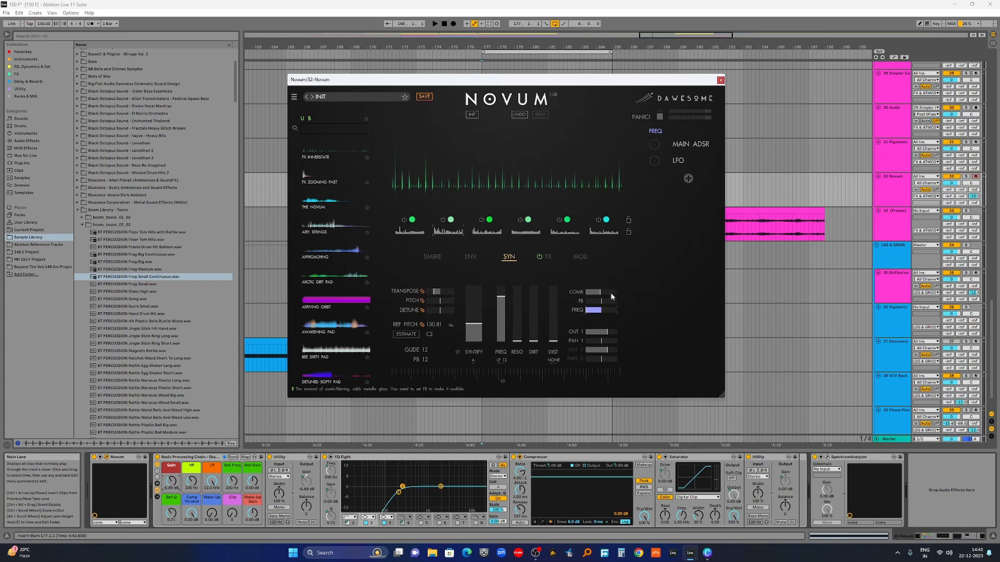
Add a second LFO with a triangle shape and a synced rate of 1/16
{"action": "left_click", "coordinate": [688, 179]}
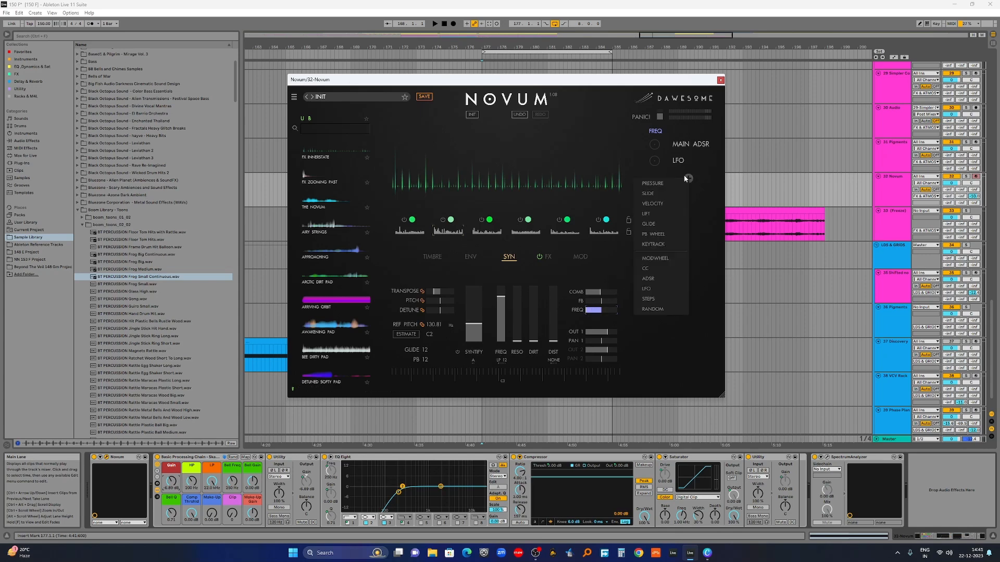
{"action": "left_click", "coordinate": [658, 289]}
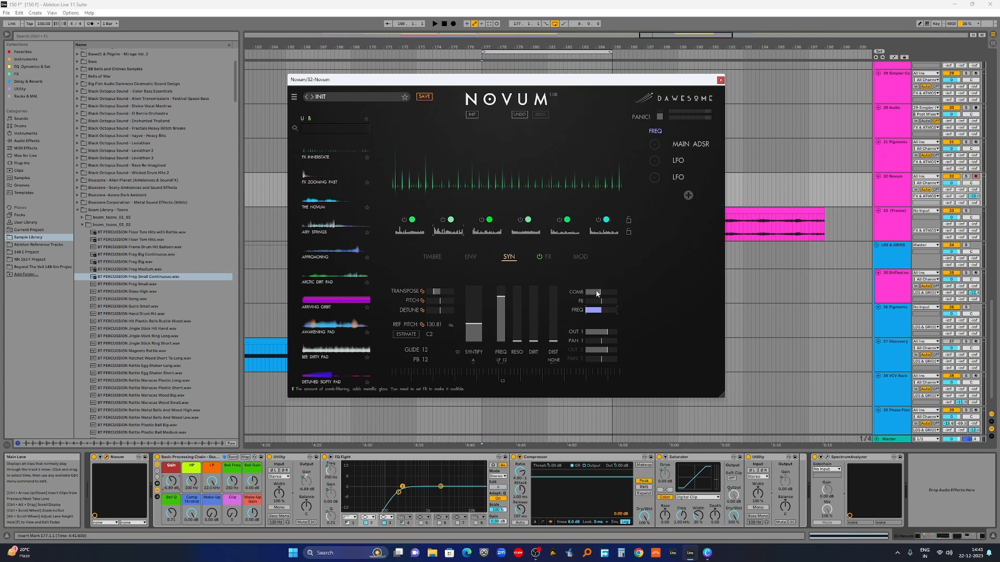
{"action": "left_click", "coordinate": [679, 177]}
{"action": "left_click", "coordinate": [453, 362]}
{"action": "left_click", "coordinate": [510, 394]}
{"action": "left_click", "coordinate": [531, 286]}
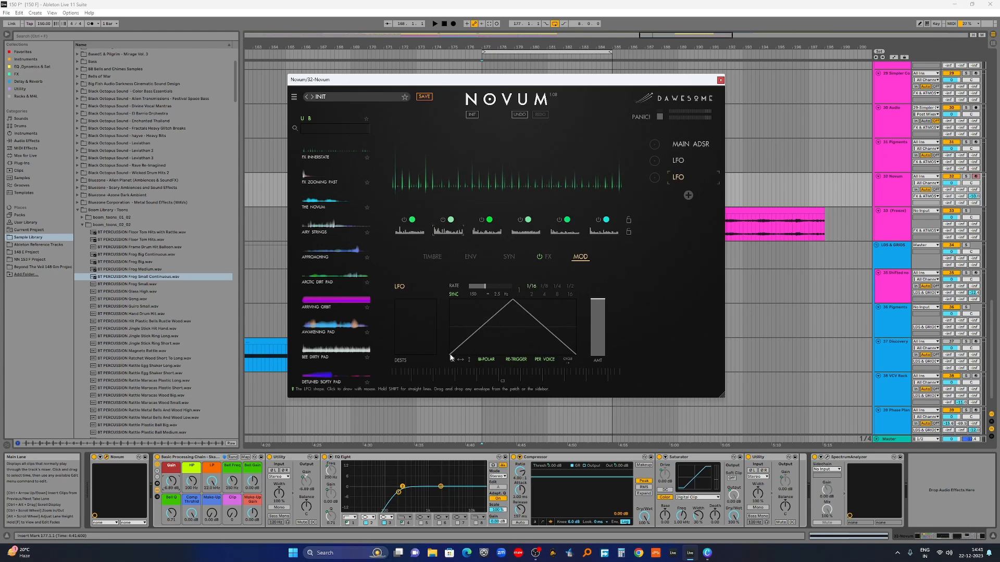
Draw a jagged peak shape for the second LFO and apply it to the comb filter amount with a positive modulation depth
{"action": "left_click_drag", "start_coordinate": [453, 356], "coordinate": [504, 314]}
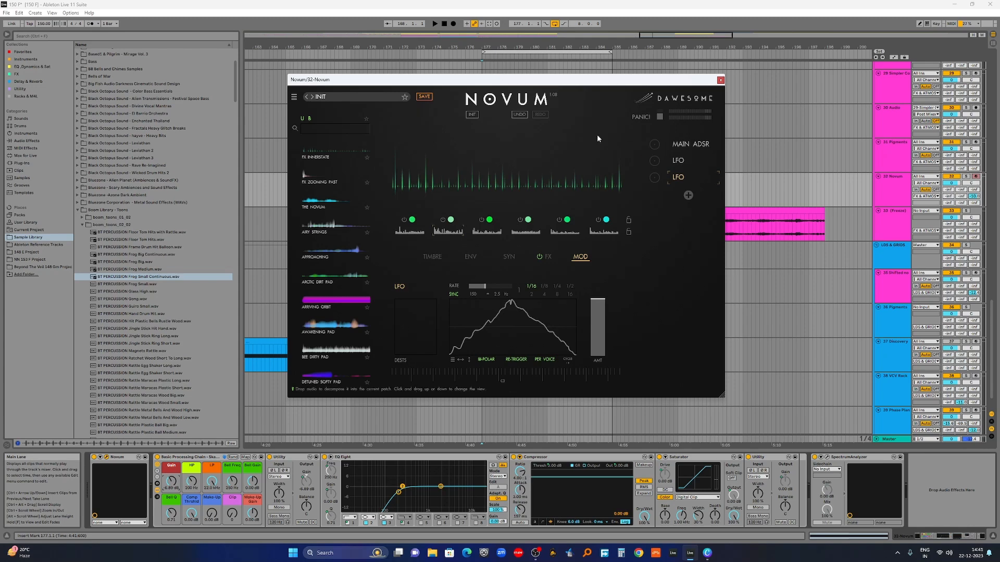
{"action": "left_click", "coordinate": [508, 257]}
{"action": "left_click", "coordinate": [470, 258]}
{"action": "left_click", "coordinate": [547, 256]}
{"action": "left_click", "coordinate": [656, 178]}
{"action": "left_click", "coordinate": [508, 258]}
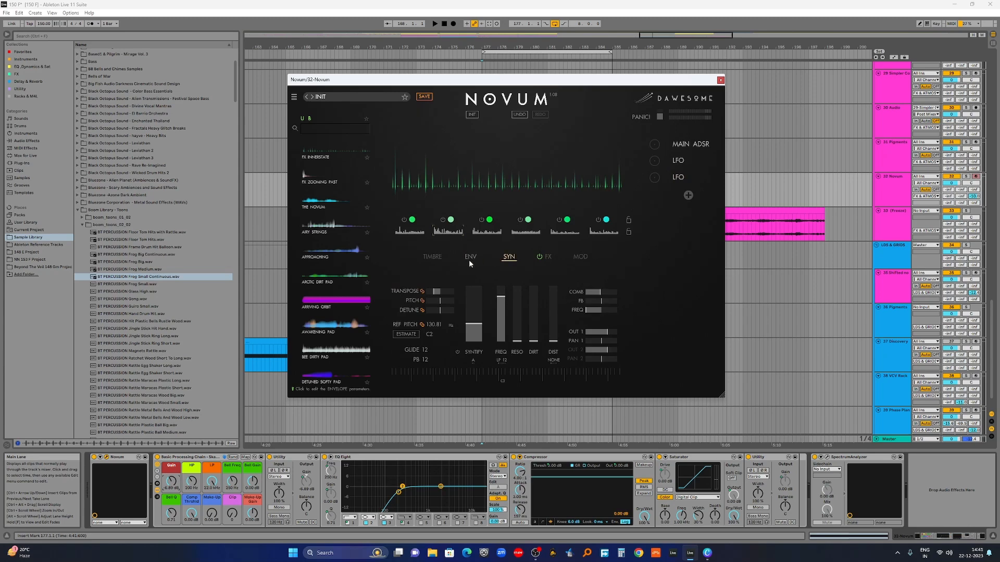
{"action": "left_click", "coordinate": [599, 293]}
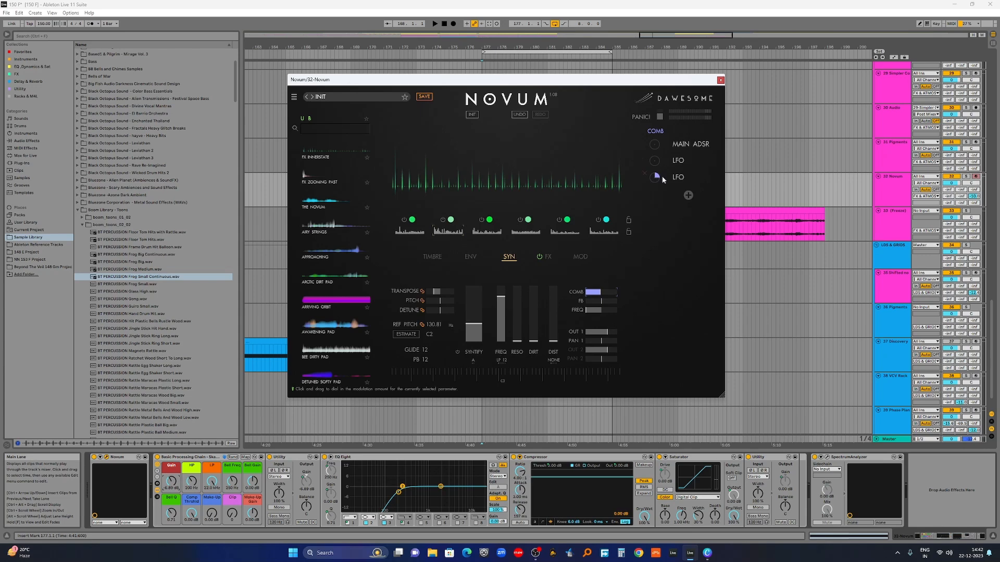
{"action": "left_click_drag", "start_coordinate": [661, 226], "coordinate": [663, 182]}
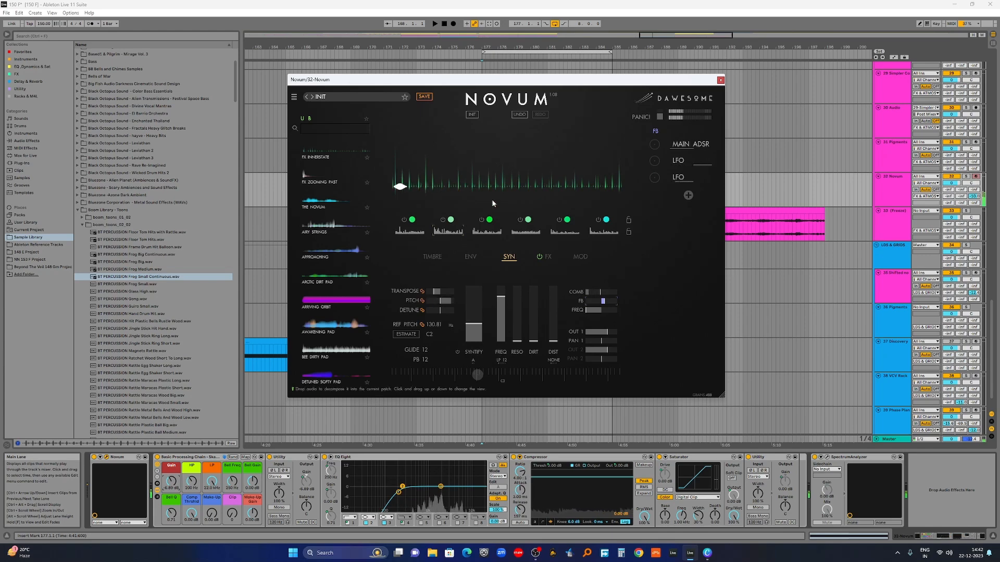
Set the linked position jitter of the grains to a small amount
{"action": "left_click", "coordinate": [467, 257]}
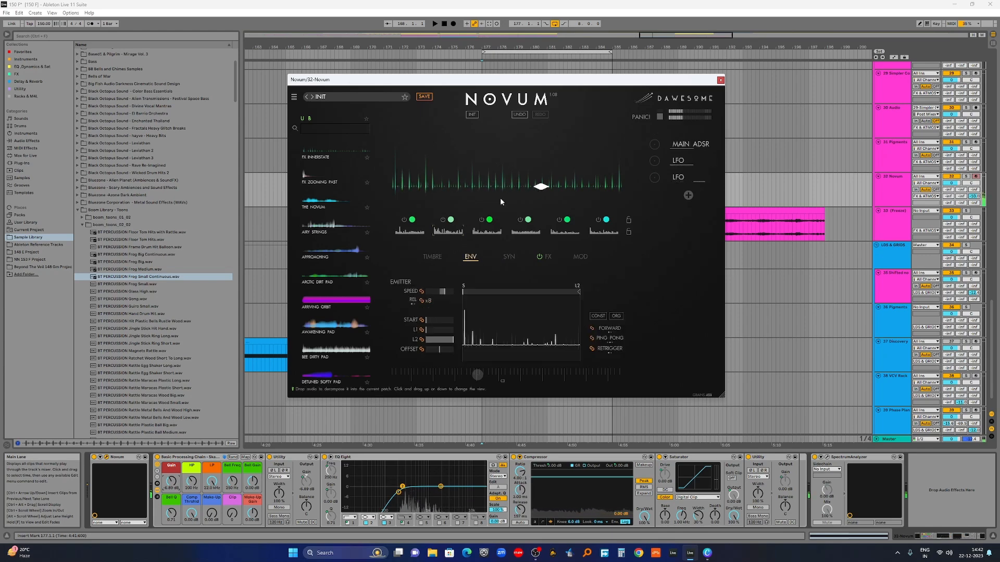
{"action": "left_click", "coordinate": [436, 258]}
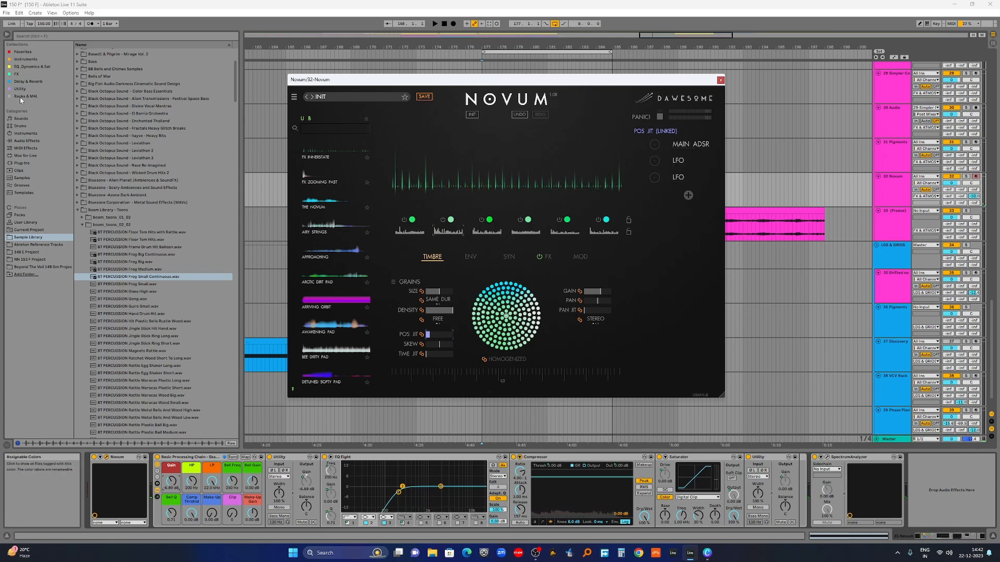
Insert OTT directly after Novum in the device chain and reduce its depth to about 19 %
{"action": "left_click", "coordinate": [31, 67]}
{"action": "left_click_drag", "start_coordinate": [93, 133], "coordinate": [164, 494]}
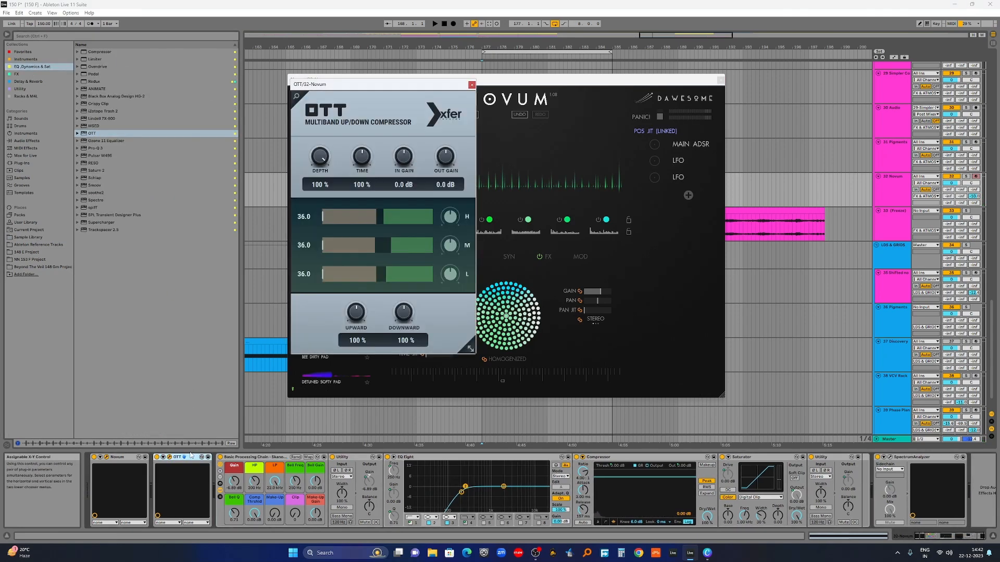
{"action": "left_click_drag", "start_coordinate": [320, 156], "coordinate": [322, 213]}
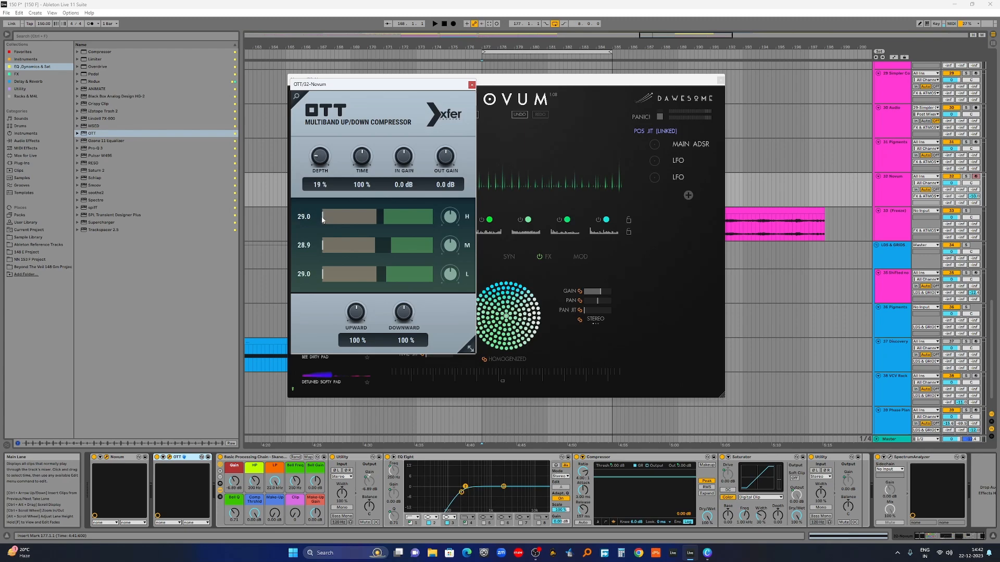
{"action": "left_click_drag", "start_coordinate": [321, 216], "coordinate": [321, 215]}
{"action": "left_click", "coordinate": [472, 85]}
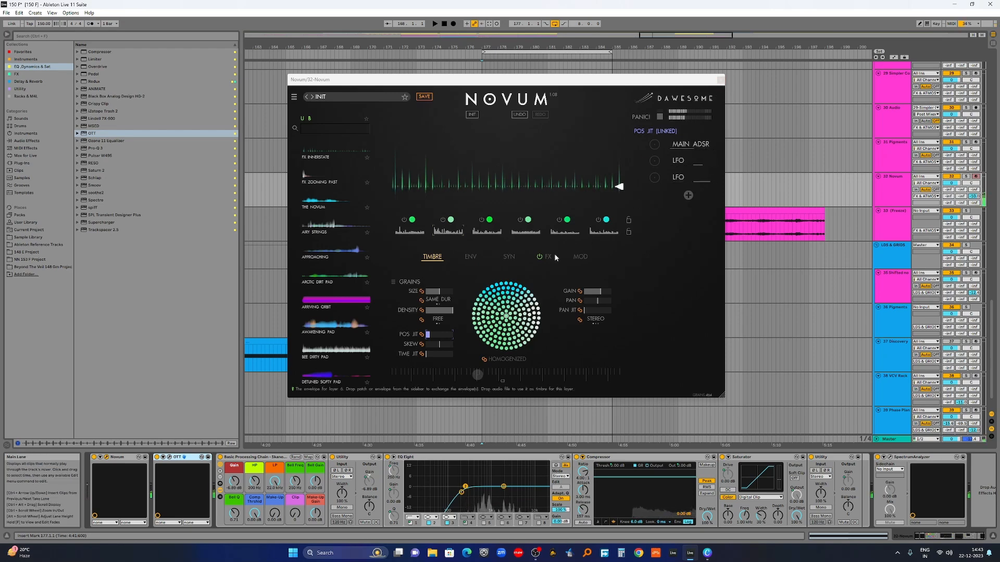
Close the Novum window, play the Novum clip in the arrangement and raise one of the Novum track's sends
{"action": "left_click", "coordinate": [720, 81]}
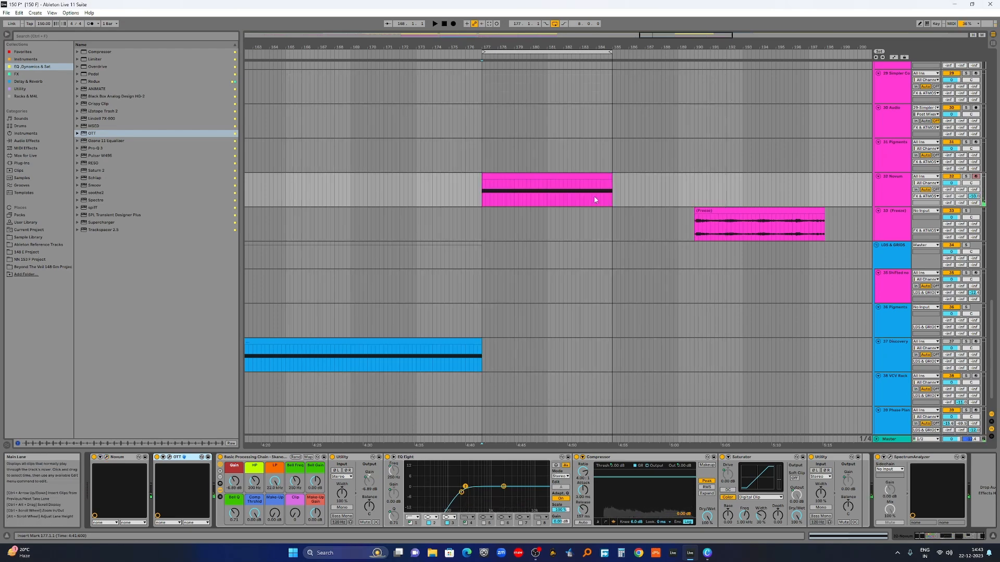
{"action": "left_click", "coordinate": [570, 177]}
{"action": "scroll", "coordinate": [507, 235], "scroll_direction": "up", "scroll_amount": 2}
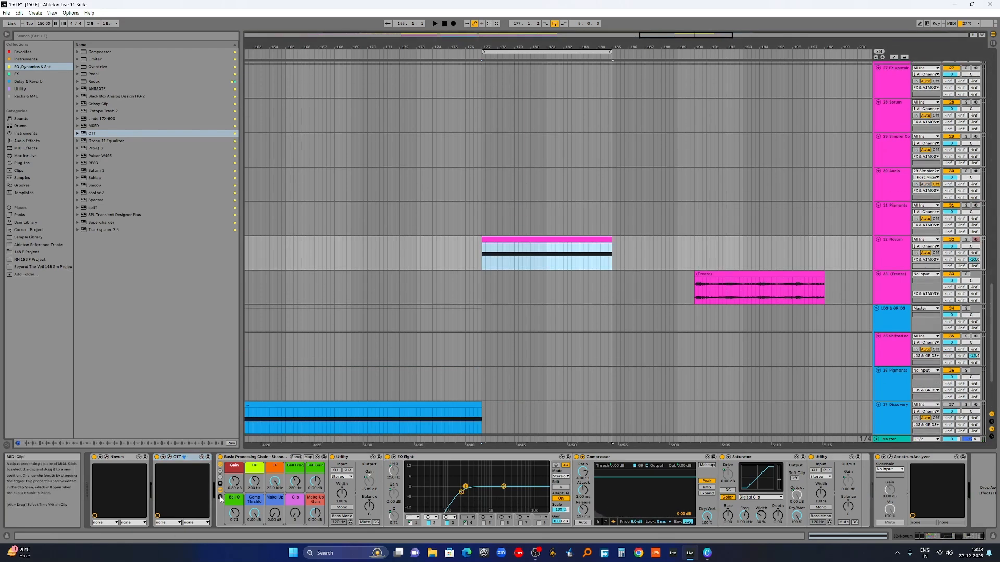
{"action": "key", "text": "space"}
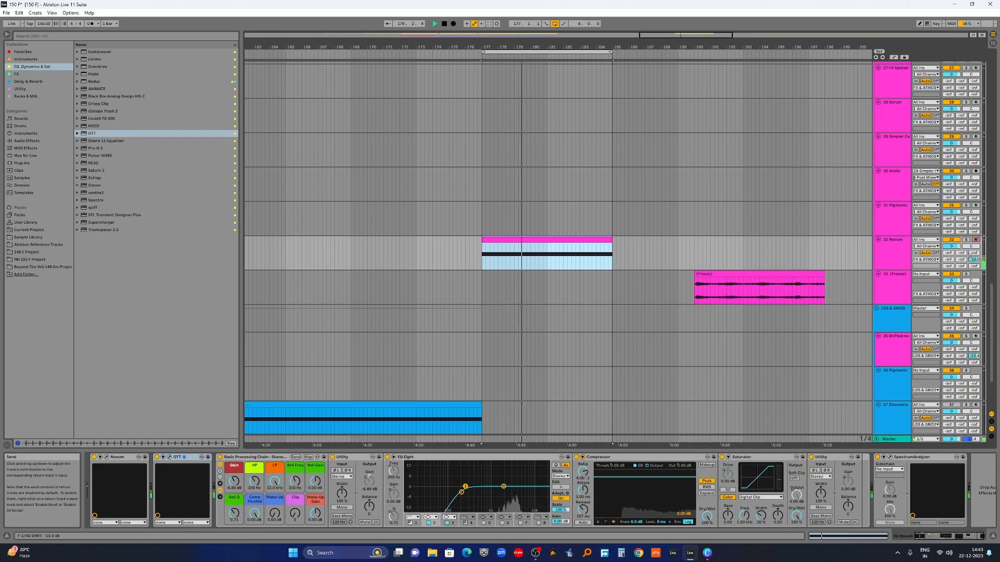
{"action": "left_click_drag", "start_coordinate": [961, 259], "coordinate": [961, 220]}
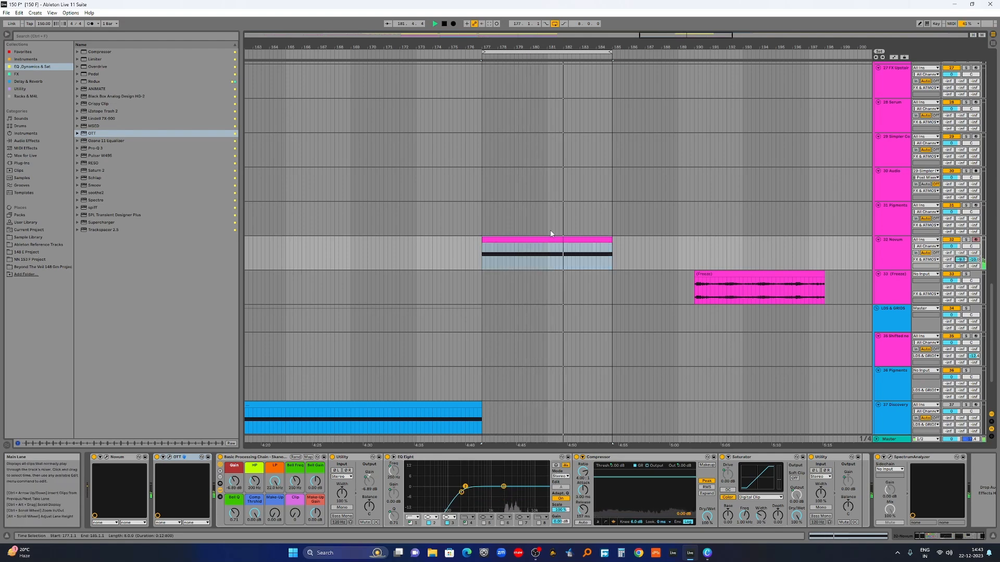
Reopen Novum and, during playback, lower the linked transposition a little and increase the linked grain size slightly
{"action": "left_click", "coordinate": [106, 457]}
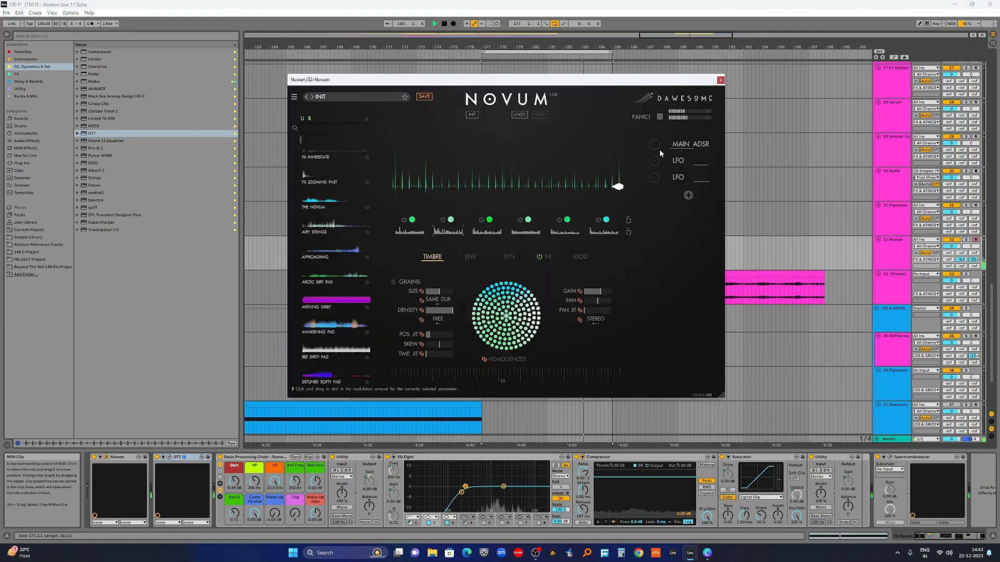
{"action": "left_click", "coordinate": [471, 257]}
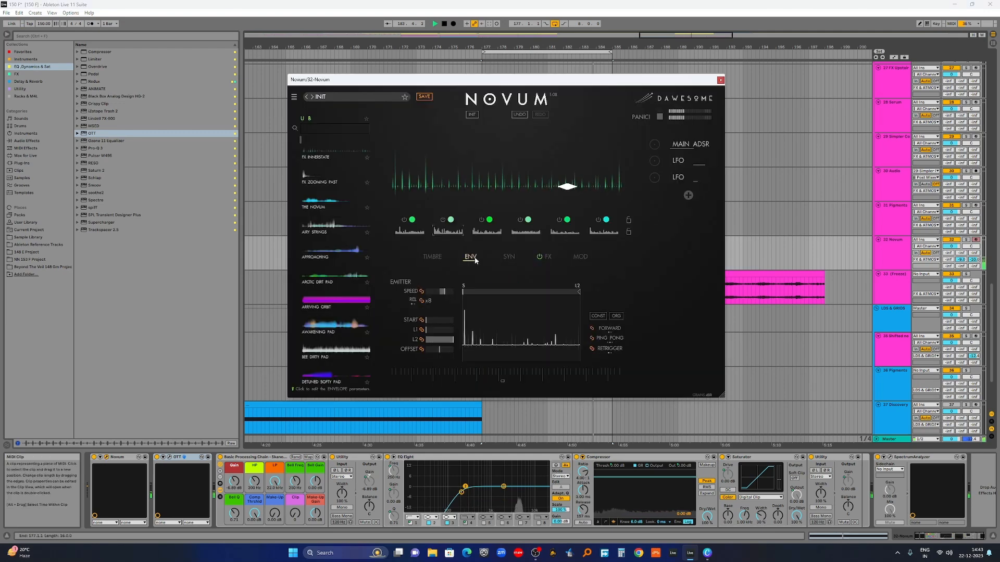
{"action": "left_click", "coordinate": [509, 257]}
{"action": "left_click_drag", "start_coordinate": [437, 292], "coordinate": [425, 296]}
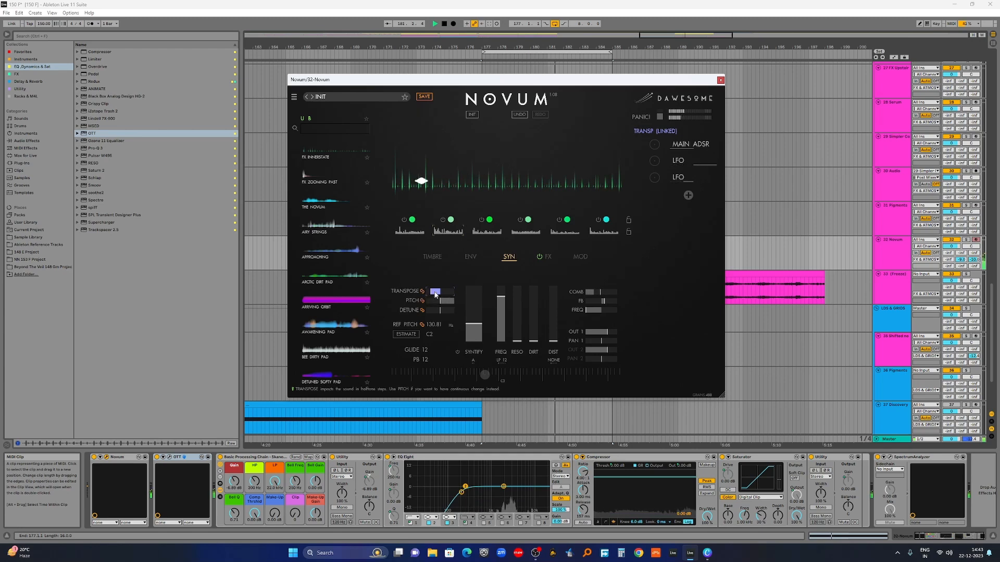
{"action": "left_click", "coordinate": [442, 257]}
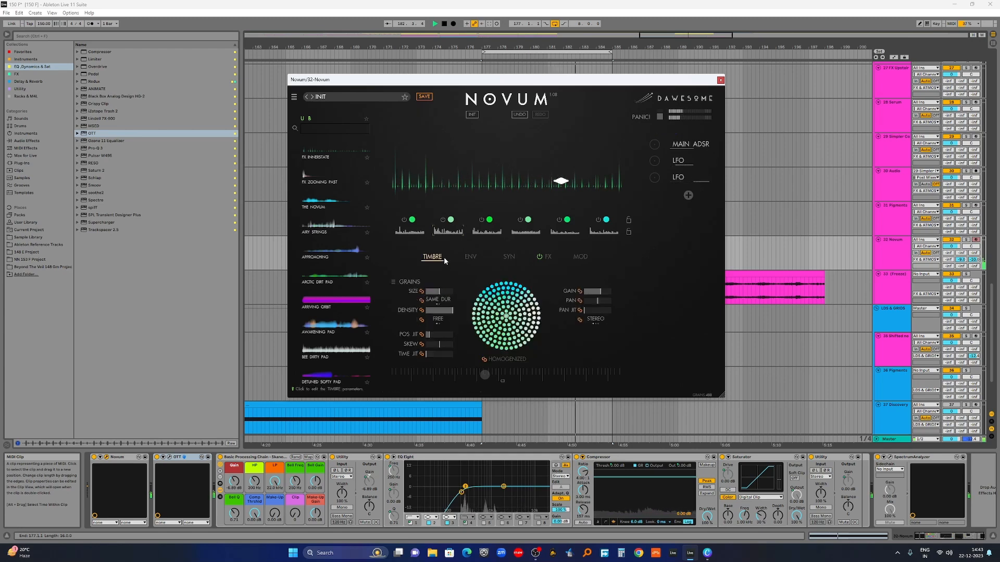
{"action": "left_click", "coordinate": [440, 292]}
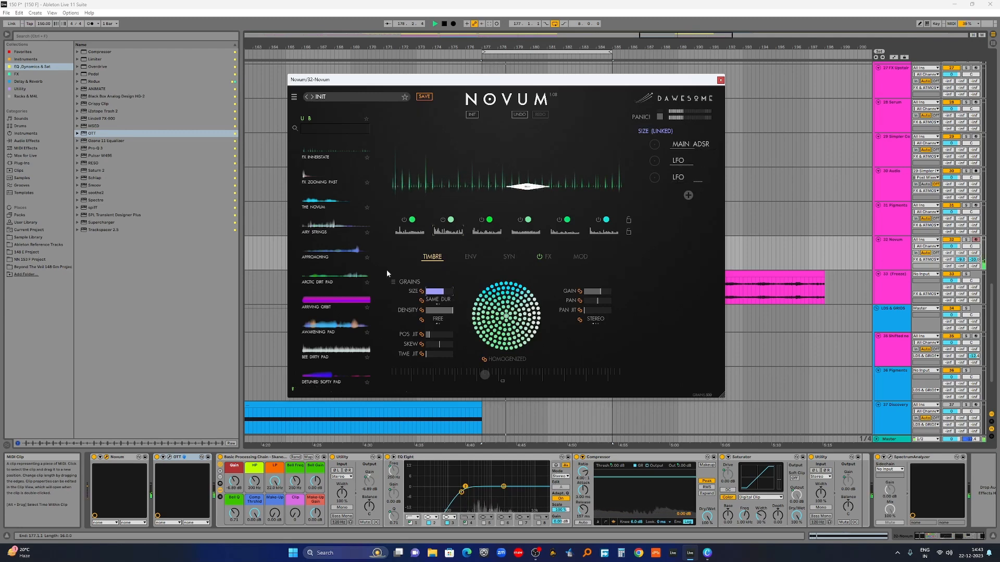
Raise the Syntify amount slightly and stop playback
{"action": "left_click", "coordinate": [471, 257]}
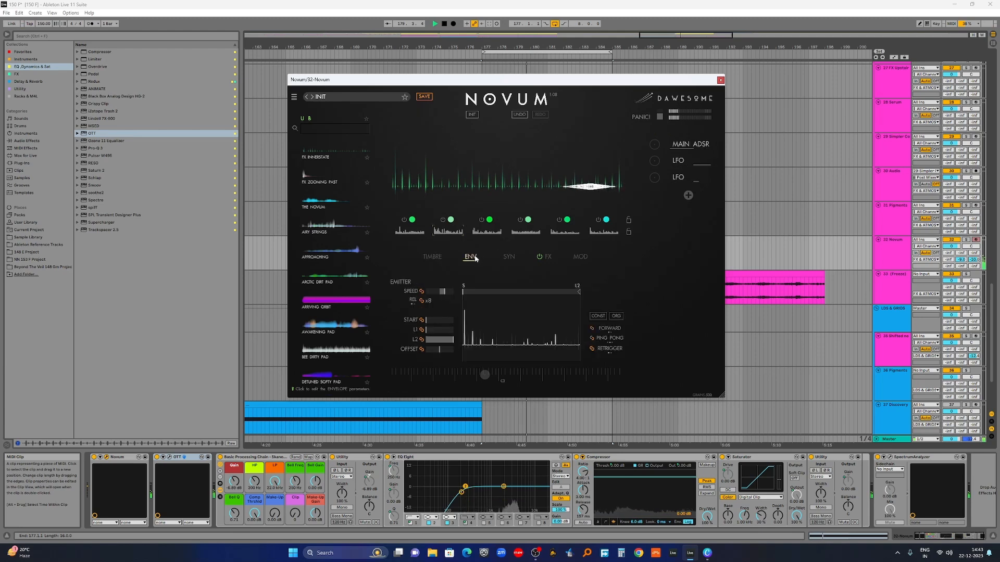
{"action": "left_click", "coordinate": [508, 256]}
{"action": "left_click_drag", "start_coordinate": [474, 325], "coordinate": [474, 324]}
{"action": "left_click", "coordinate": [502, 300]}
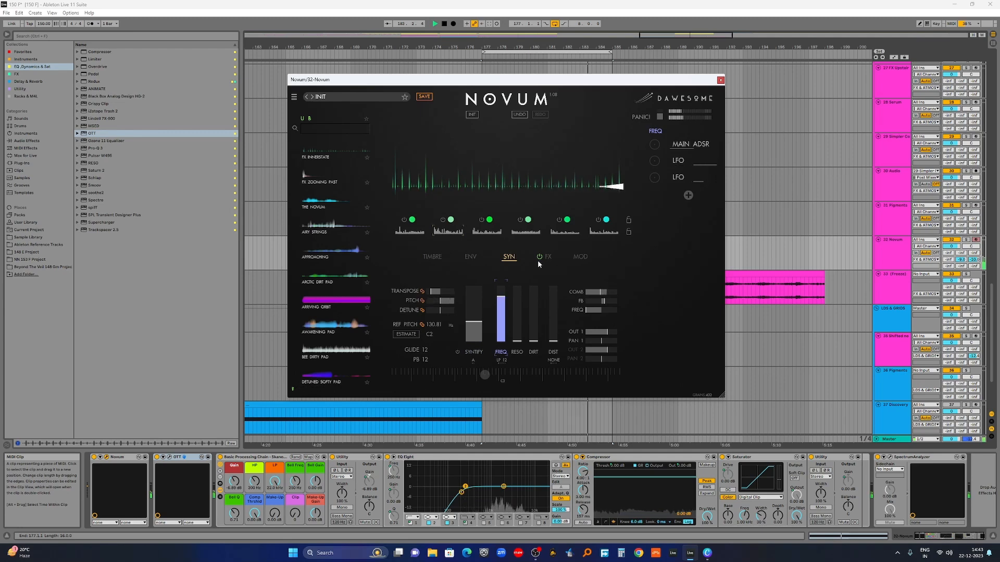
{"action": "left_click", "coordinate": [551, 257]}
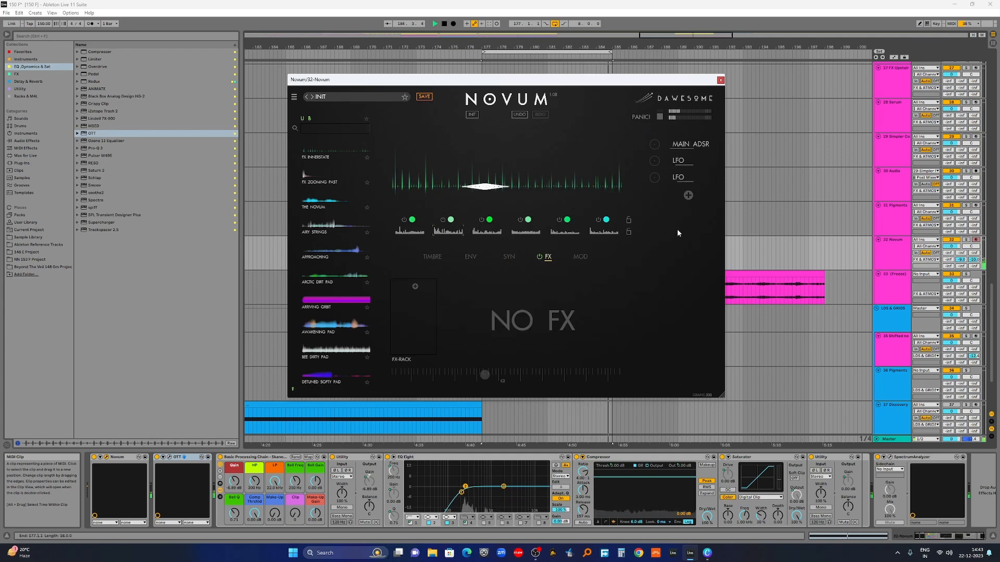
{"action": "key", "text": "space"}
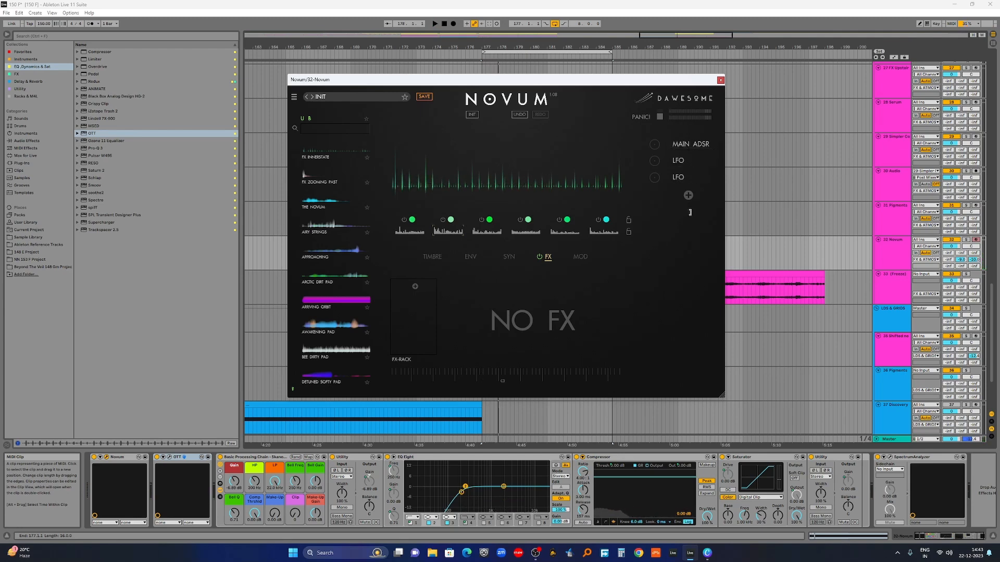
{"action": "left_click", "coordinate": [432, 257]}
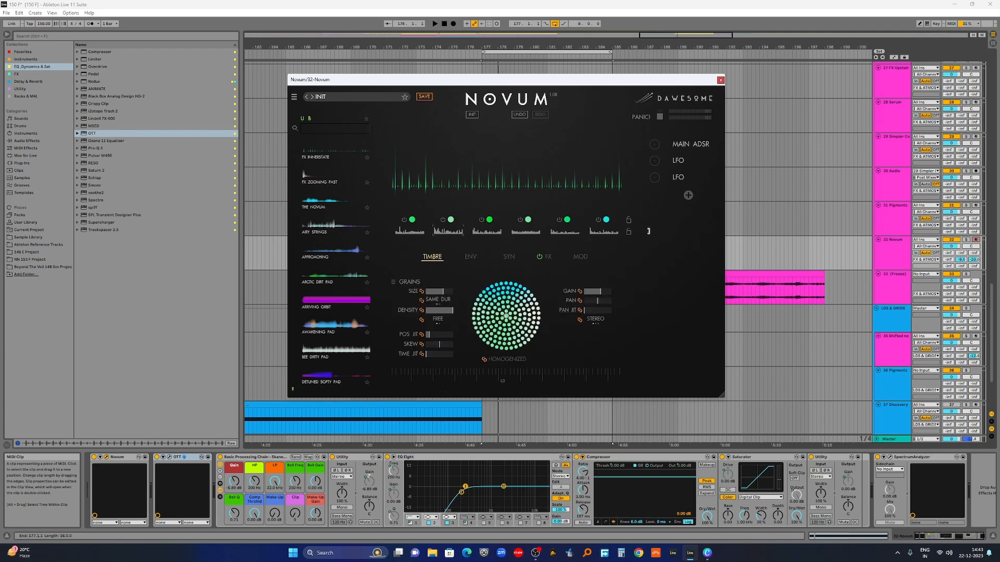
{"action": "left_click", "coordinate": [487, 235]}
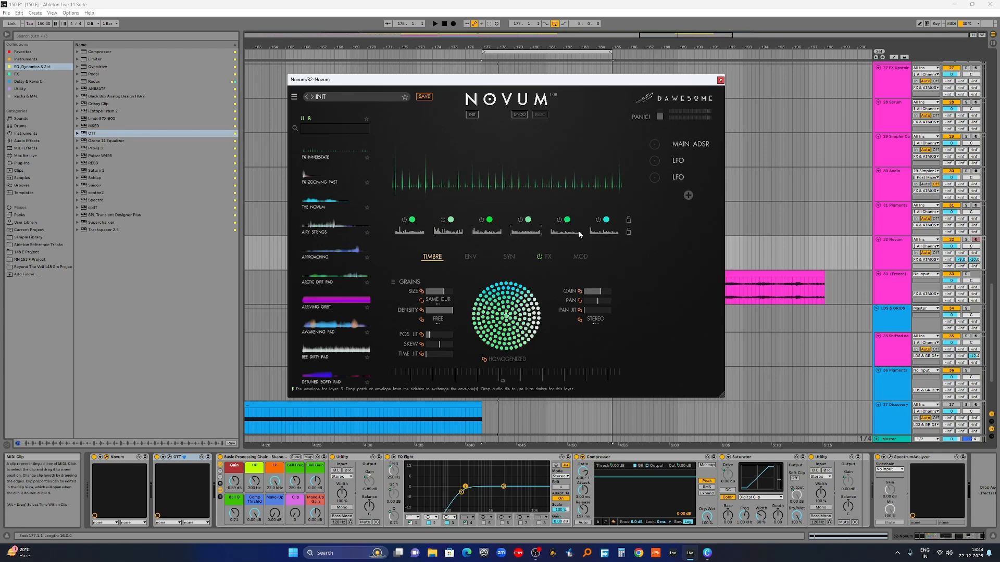